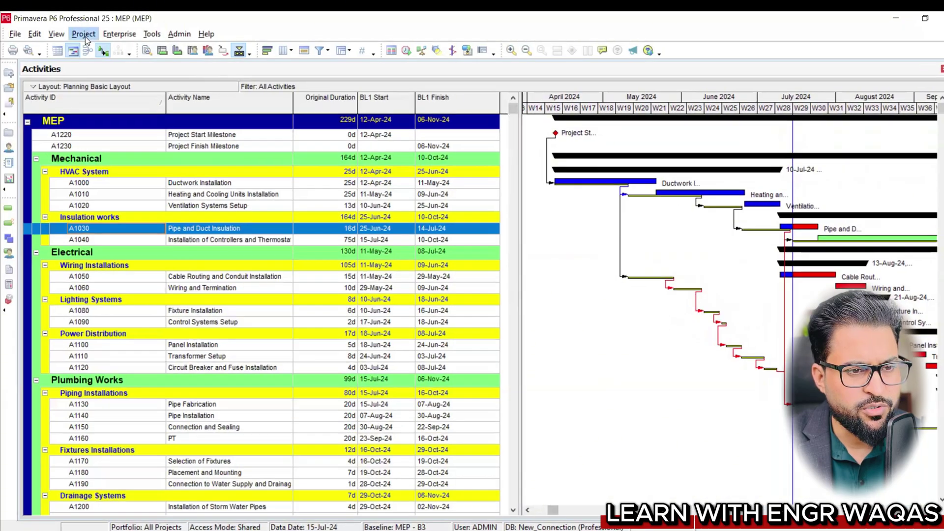
# Step: Review the existing MEP - B3 baseline in the Maintain Baselines window
pyautogui.click(82, 34)
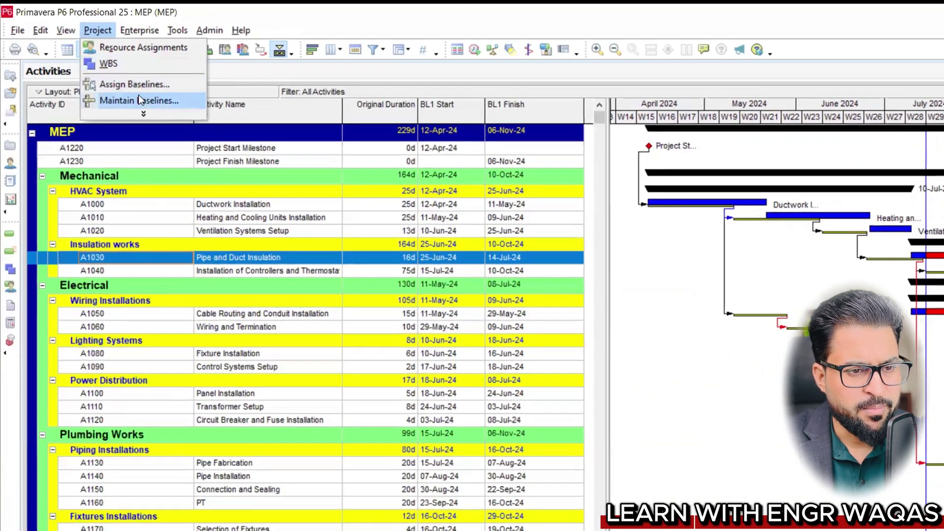
pyautogui.click(149, 104)
pyautogui.click(438, 207)
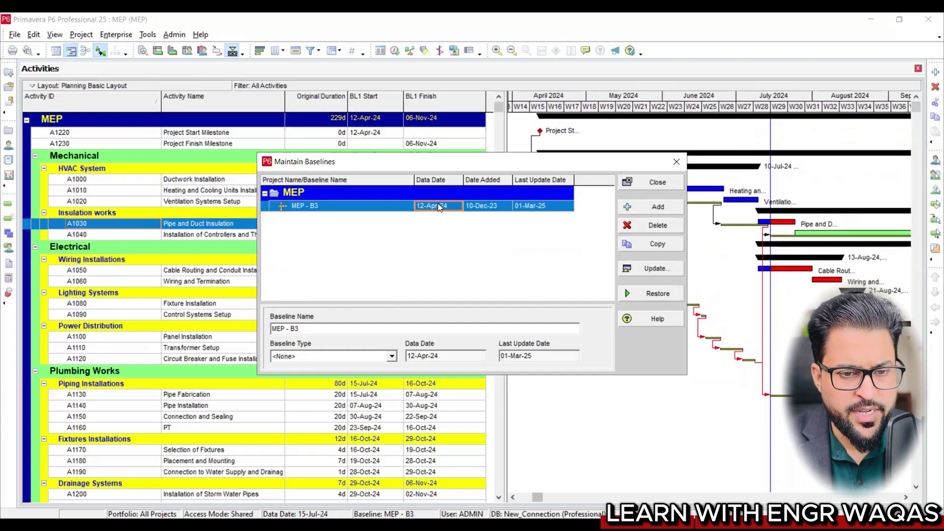
pyautogui.click(677, 162)
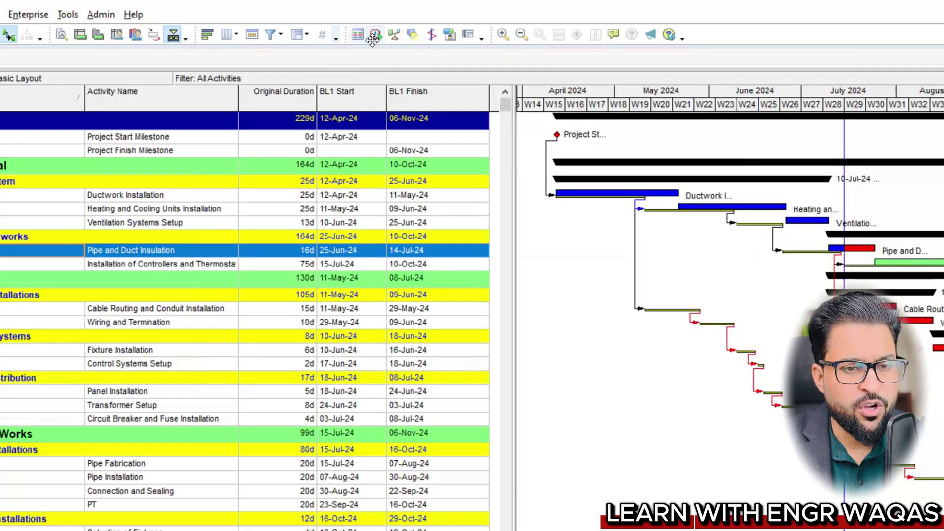
# Step: Open the Schedule dialog and close it without rescheduling
pyautogui.click(375, 35)
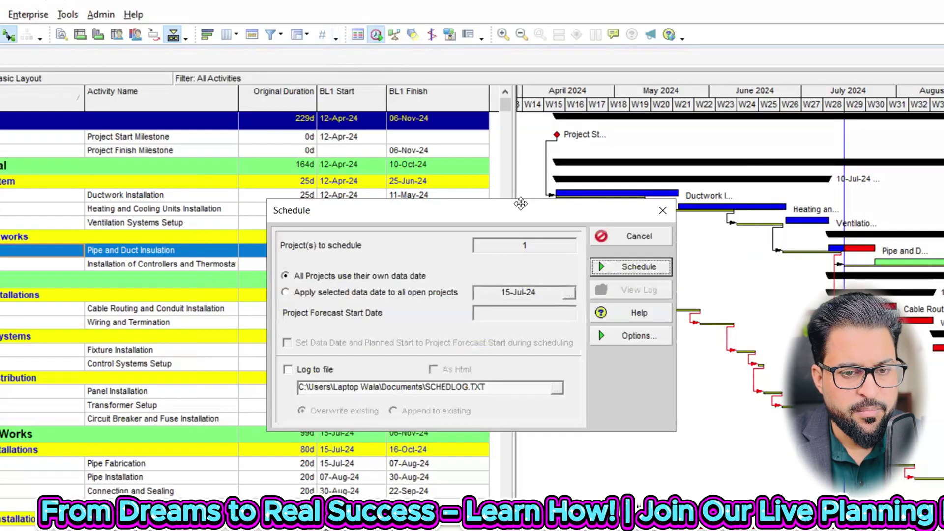
pyautogui.moveTo(520, 203); pyautogui.dragTo(622, 122)
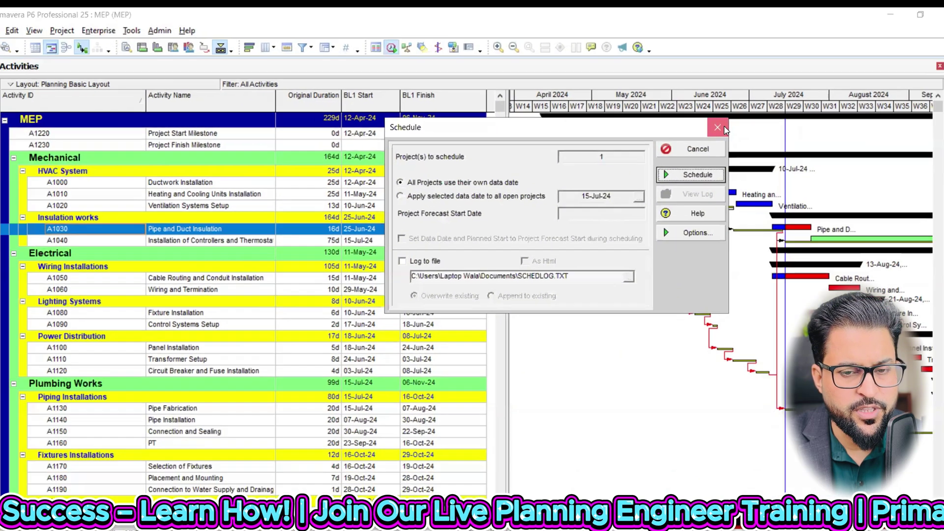
pyautogui.click(772, 131)
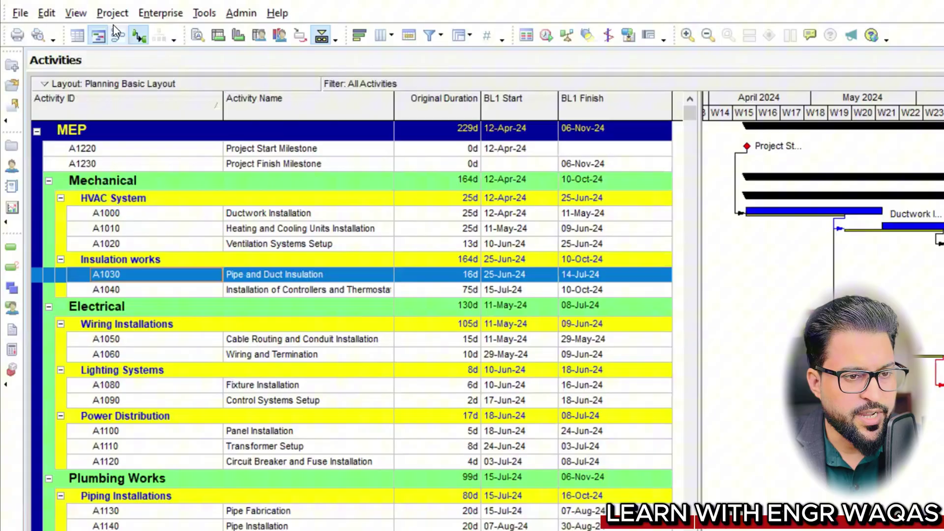
# Step: Add a new baseline, MEP - B5, as a copy of the current MEP project
pyautogui.click(106, 16)
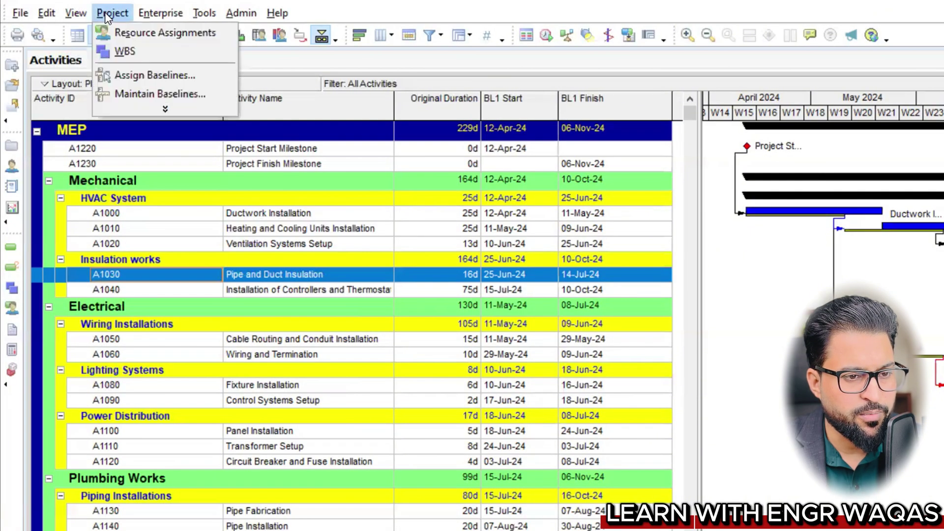
pyautogui.click(153, 94)
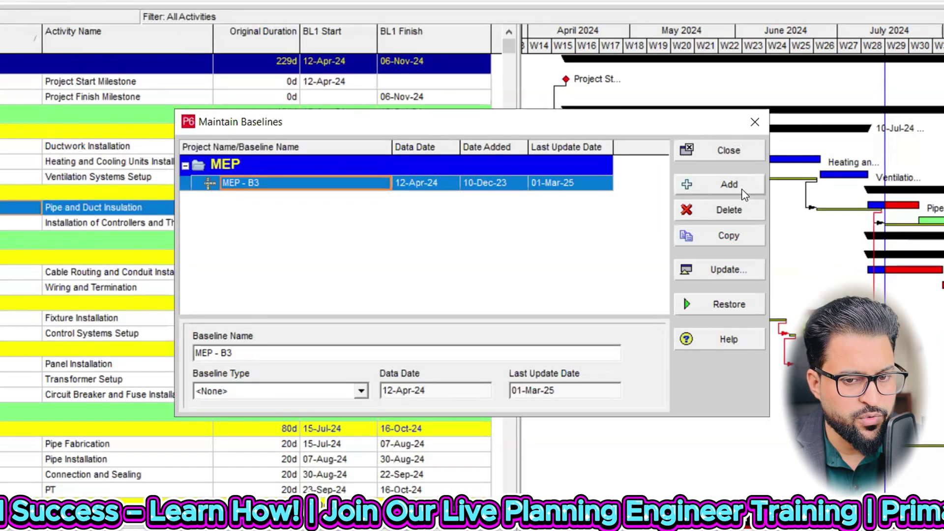
pyautogui.click(729, 186)
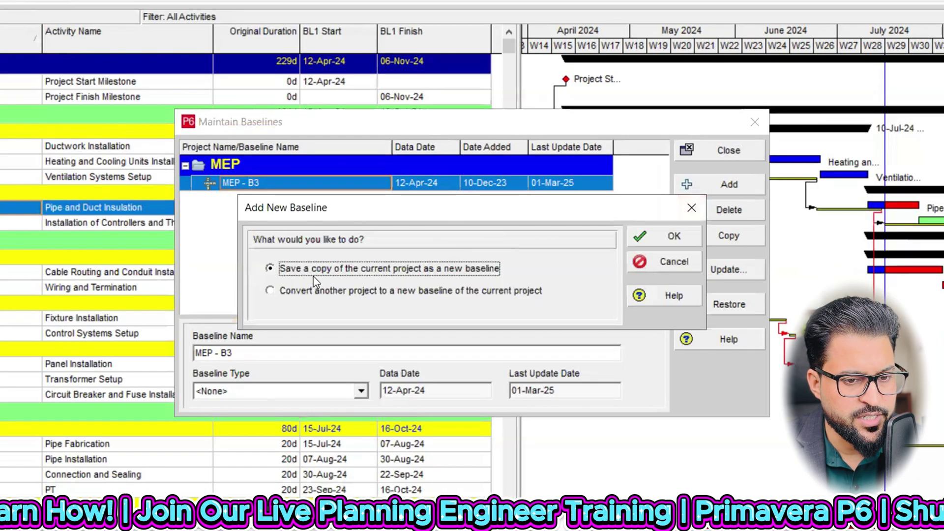
pyautogui.click(674, 237)
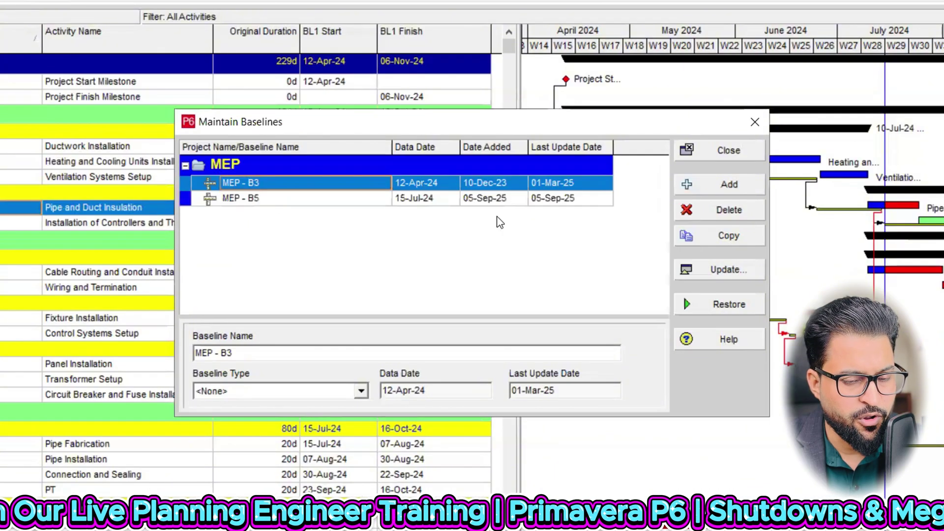
pyautogui.click(448, 199)
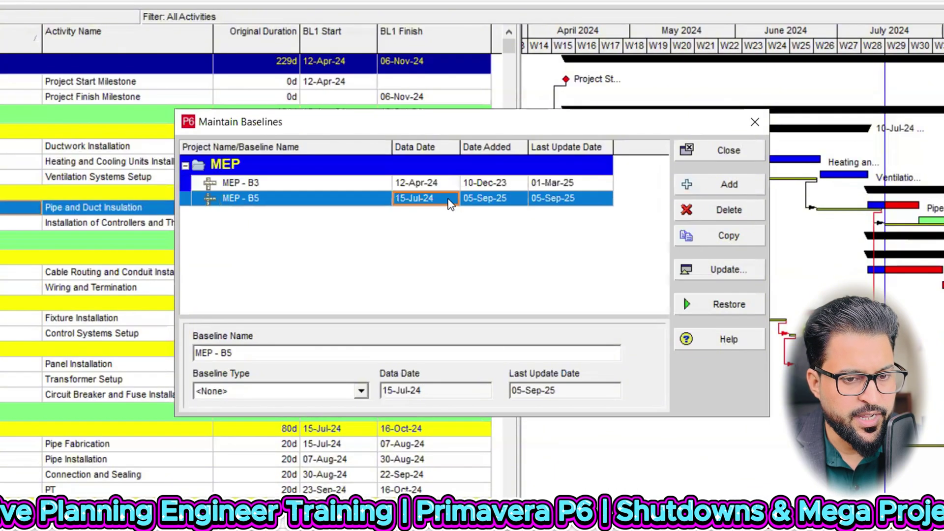
pyautogui.click(288, 185)
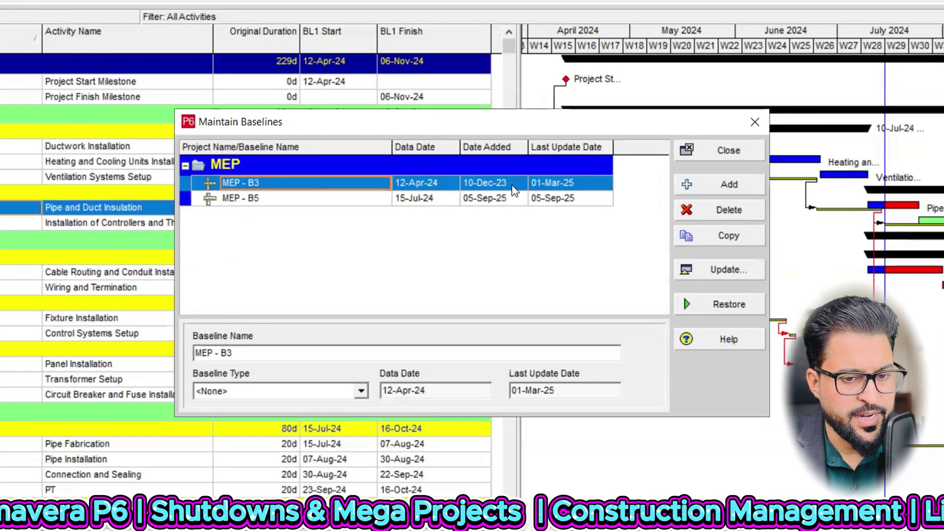
pyautogui.click(444, 201)
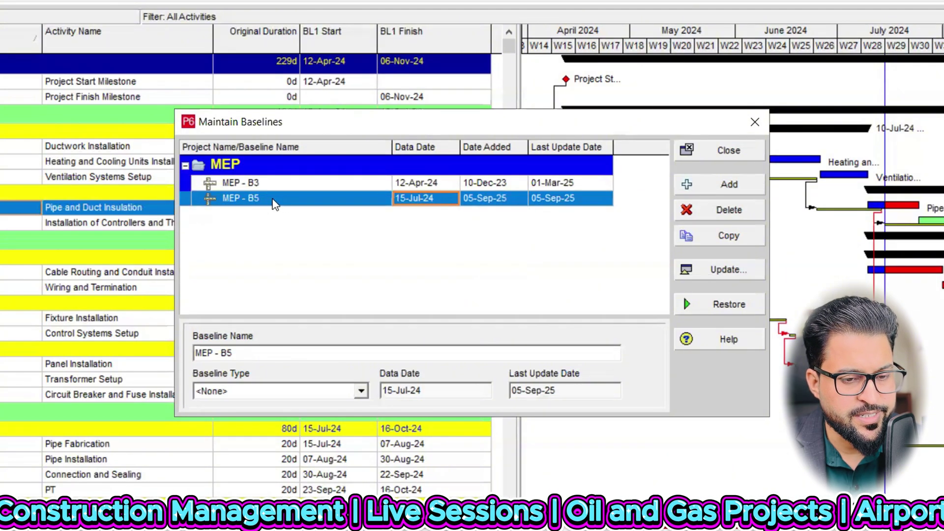
# Step: Rename MEP - B5 to SBL and set its type to Mid Project Status Baseline
pyautogui.click(257, 352)
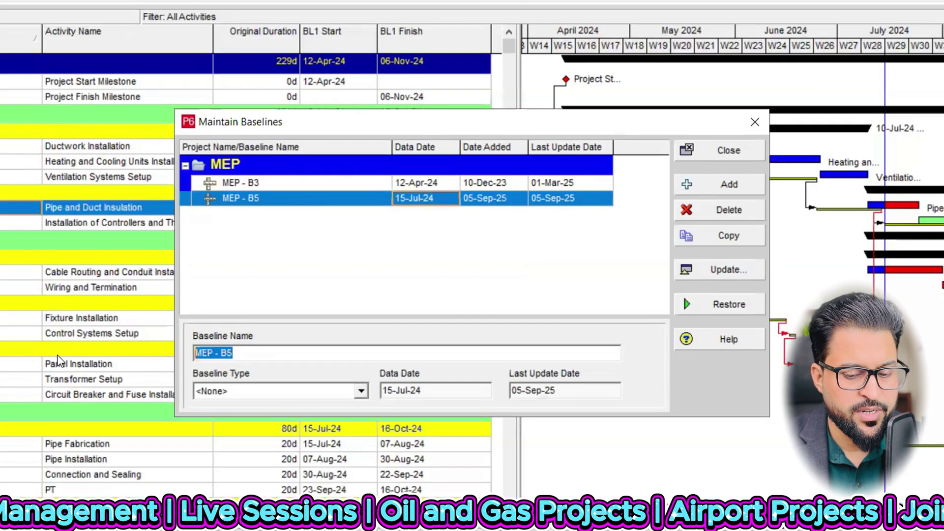
pyautogui.write('SBL')
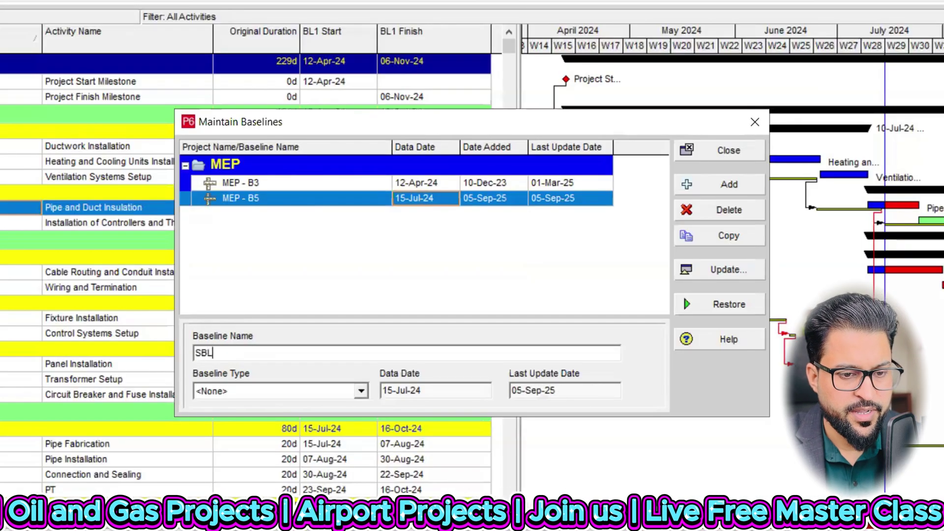
pyautogui.click(351, 235)
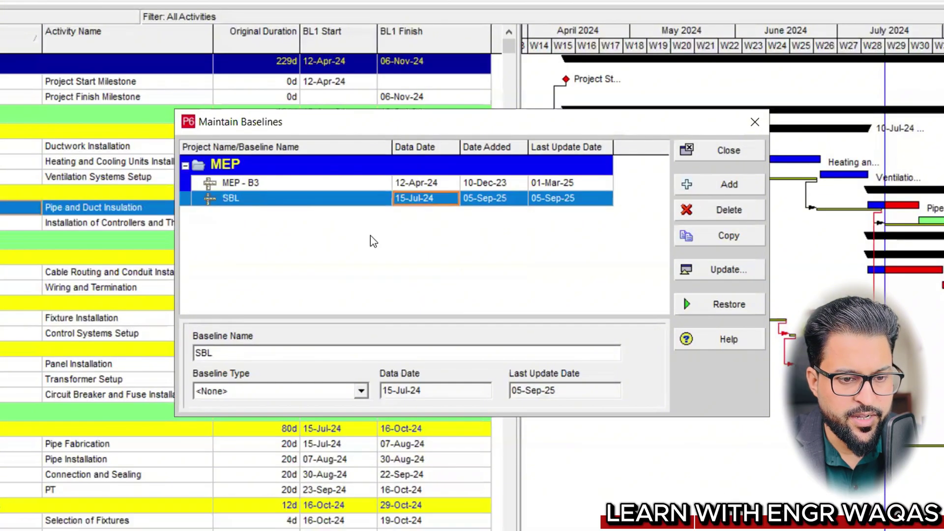
pyautogui.click(362, 392)
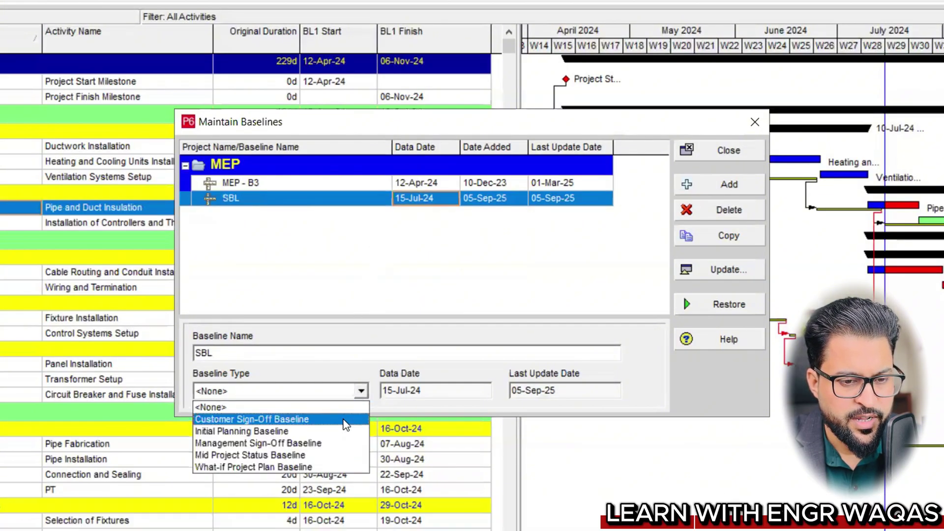
pyautogui.click(344, 456)
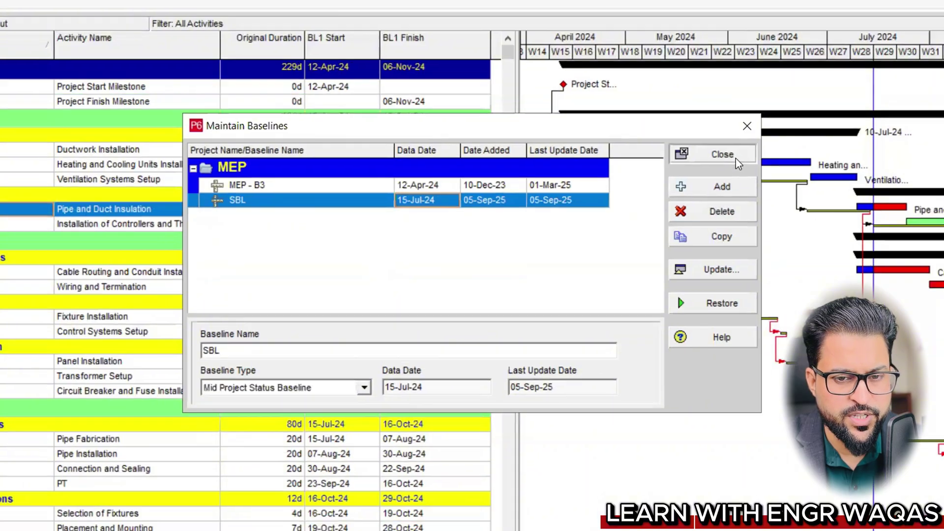
pyautogui.click(743, 157)
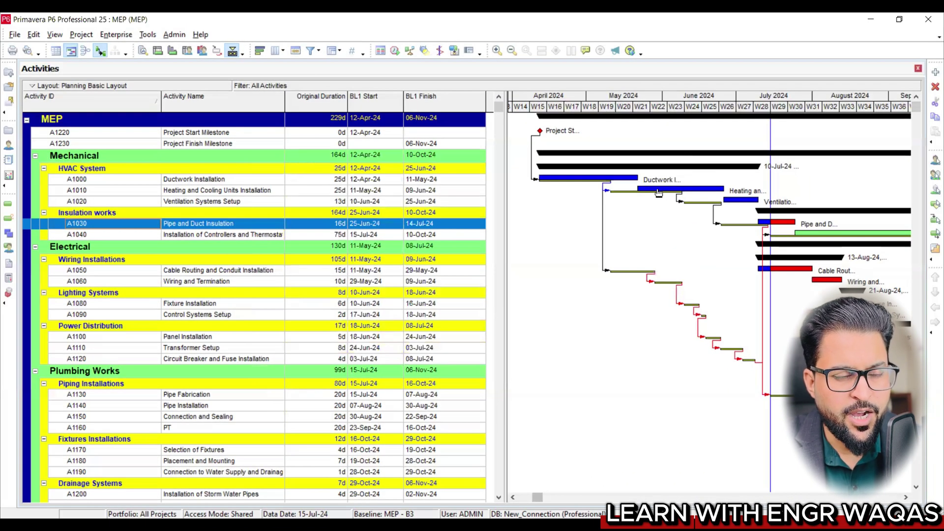
# Step: Assign SBL as the secondary baseline, keeping MEP - B3 as primary
pyautogui.click(80, 35)
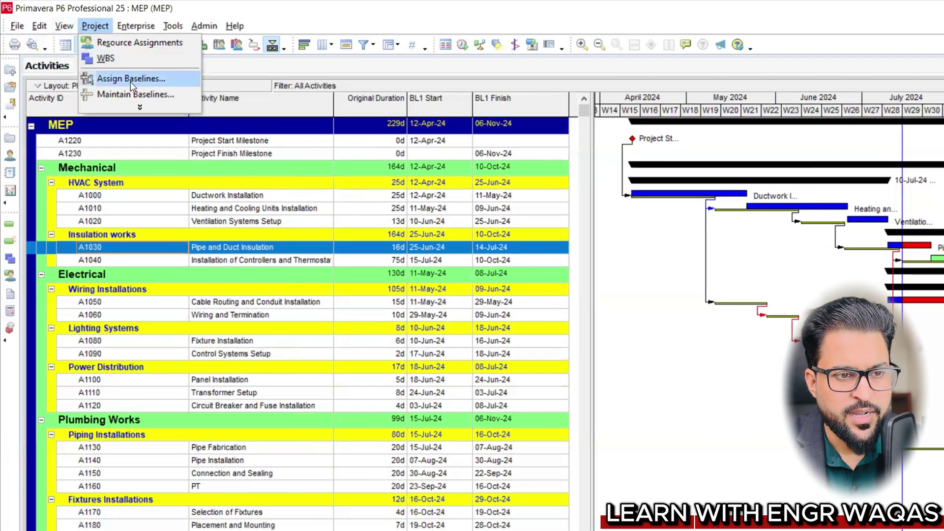
pyautogui.click(132, 81)
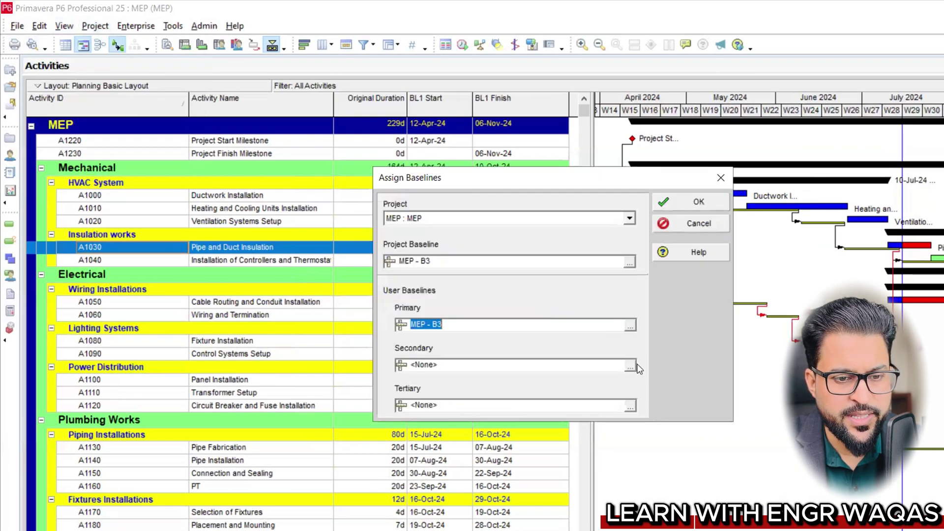
pyautogui.click(630, 366)
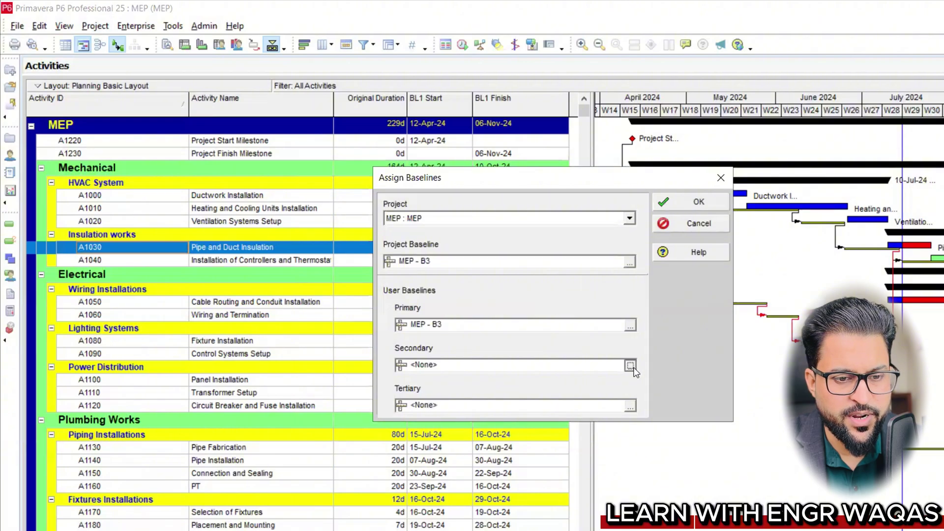
pyautogui.click(643, 266)
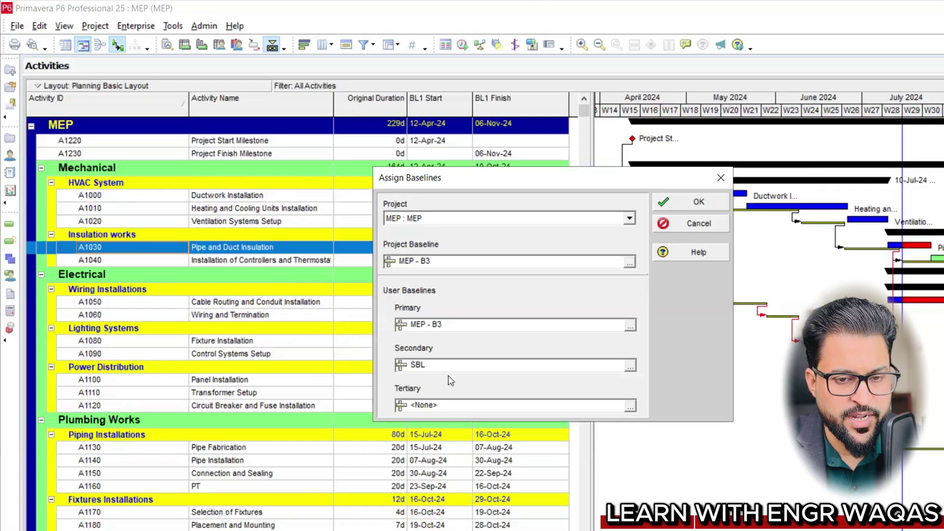
pyautogui.click(710, 208)
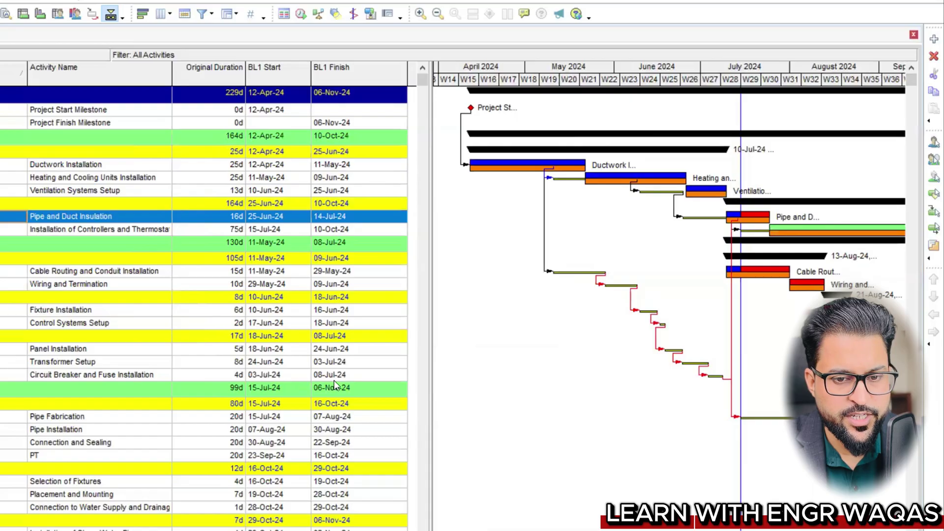
# Step: Adjust the Gantt chart view to inspect the SBL bars beneath the activity bars
pyautogui.moveTo(449, 392)
pyautogui.mouseDown()
pyautogui.moveTo(560, 283)
pyautogui.moveTo(561, 308)
pyautogui.mouseUp()
pyautogui.moveTo(558, 222)
pyautogui.mouseDown()
pyautogui.moveTo(605, 191)
pyautogui.moveTo(597, 188)
pyautogui.moveTo(615, 197)
pyautogui.mouseUp()
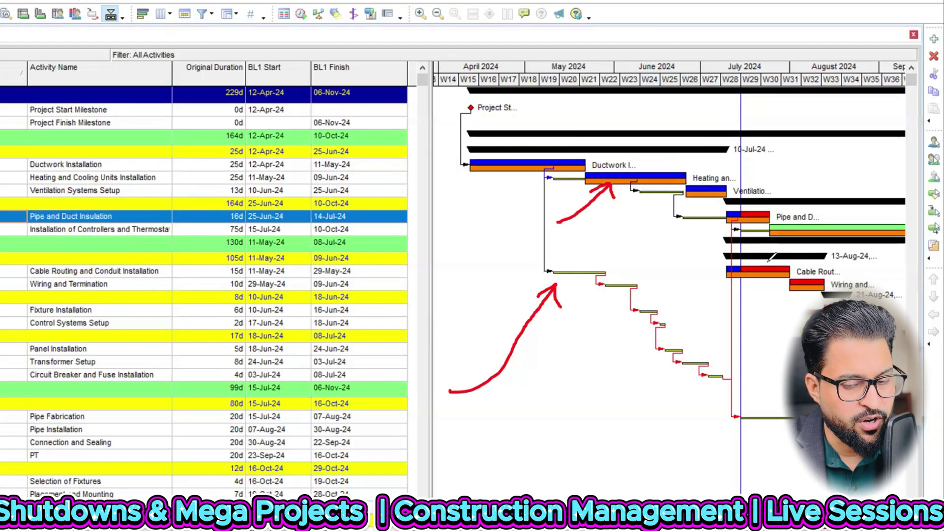
pyautogui.moveTo(764, 306)
pyautogui.mouseDown()
pyautogui.moveTo(761, 282)
pyautogui.moveTo(771, 290)
pyautogui.mouseUp()
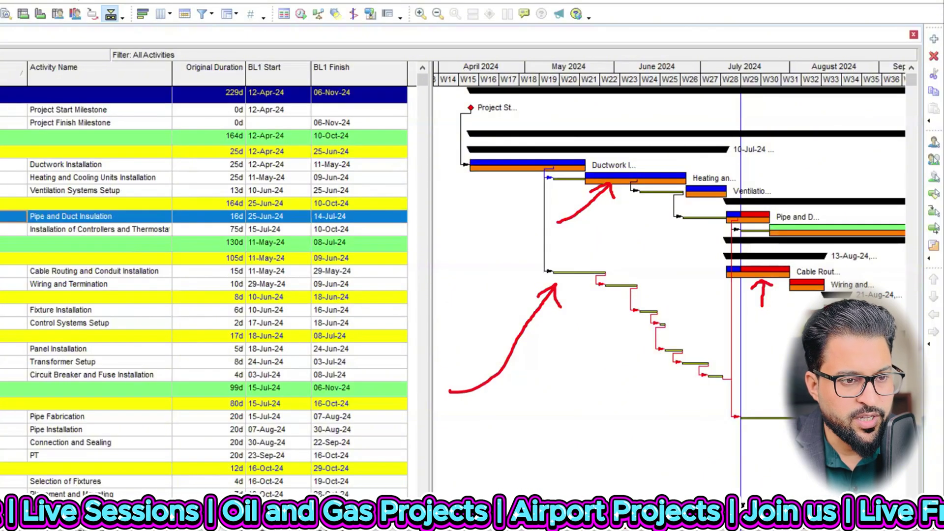
# Step: In the Bars settings, toggle the Second Baseline bar off, preview, and back on
pyautogui.rightClick(491, 195)
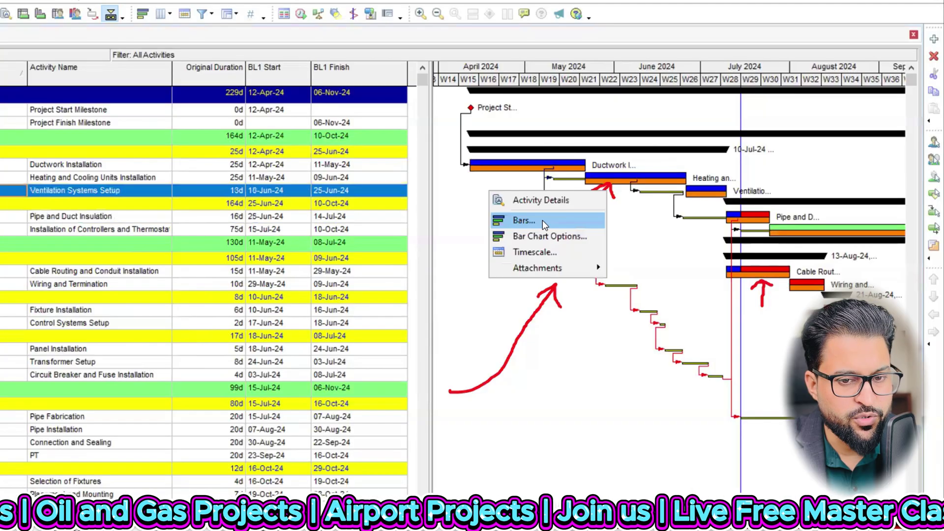
pyautogui.click(542, 220)
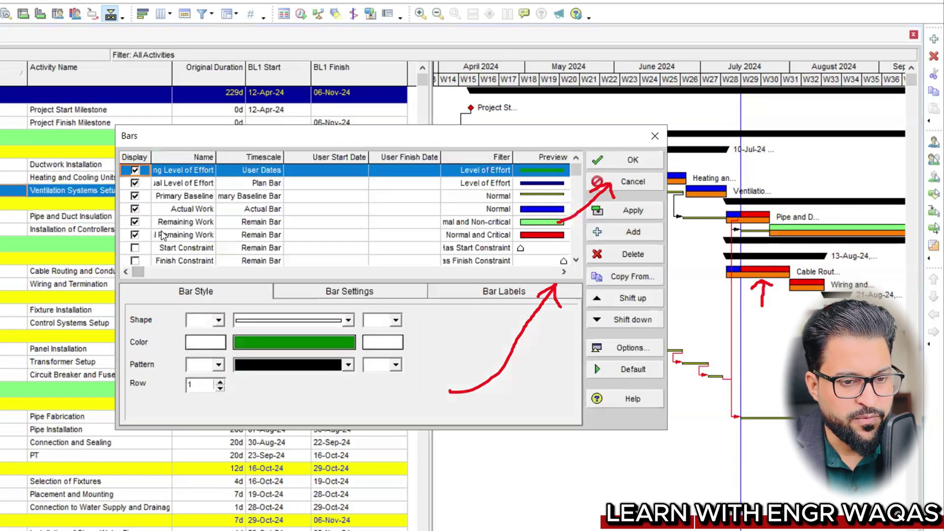
pyautogui.moveTo(215, 157); pyautogui.dragTo(245, 157)
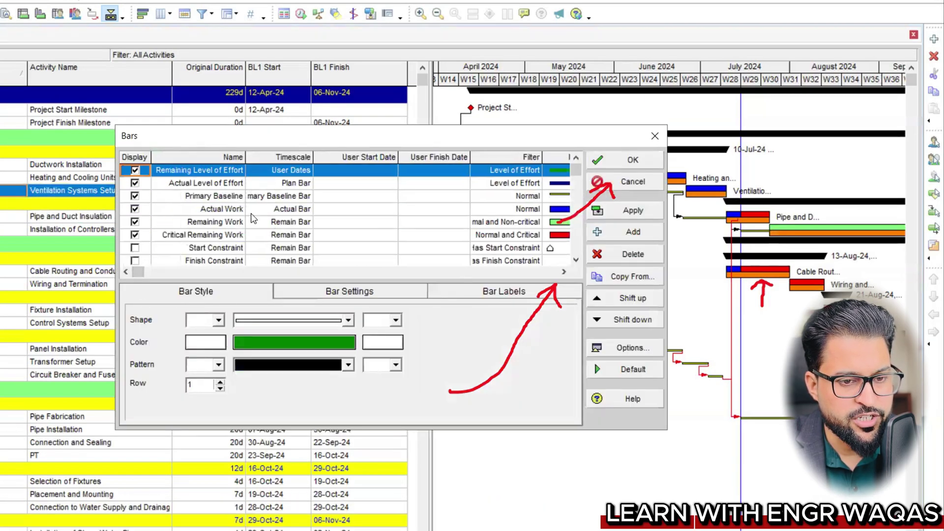
pyautogui.scroll(-1, 211, 247)
pyautogui.scroll(-4, 207, 246)
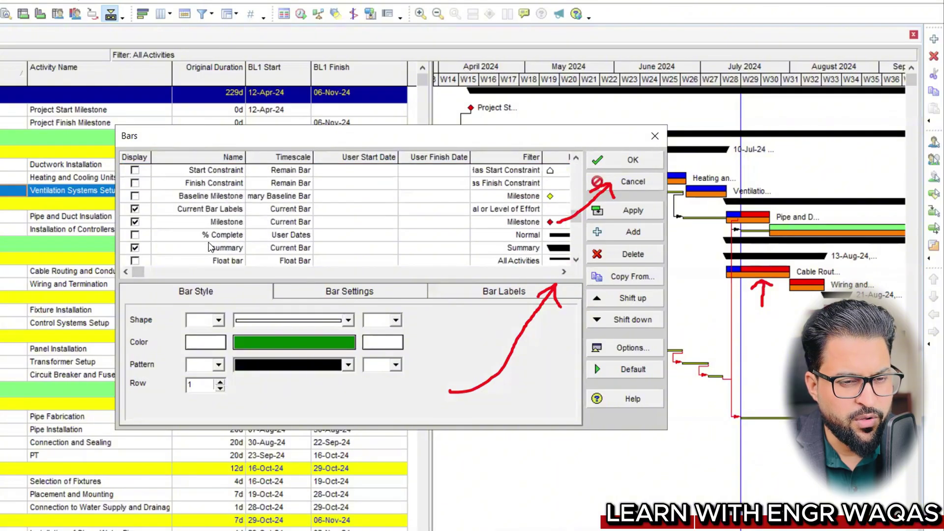
pyautogui.click(189, 240)
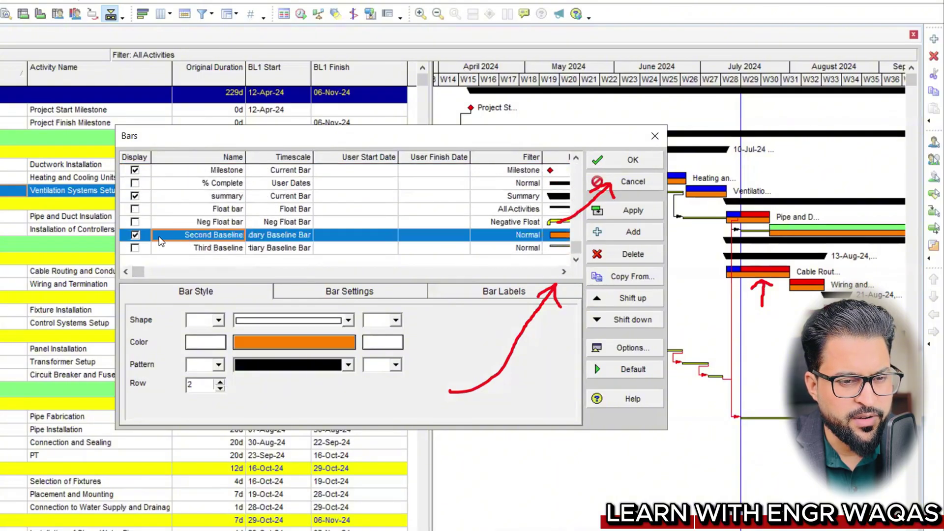
pyautogui.click(134, 235)
pyautogui.click(634, 214)
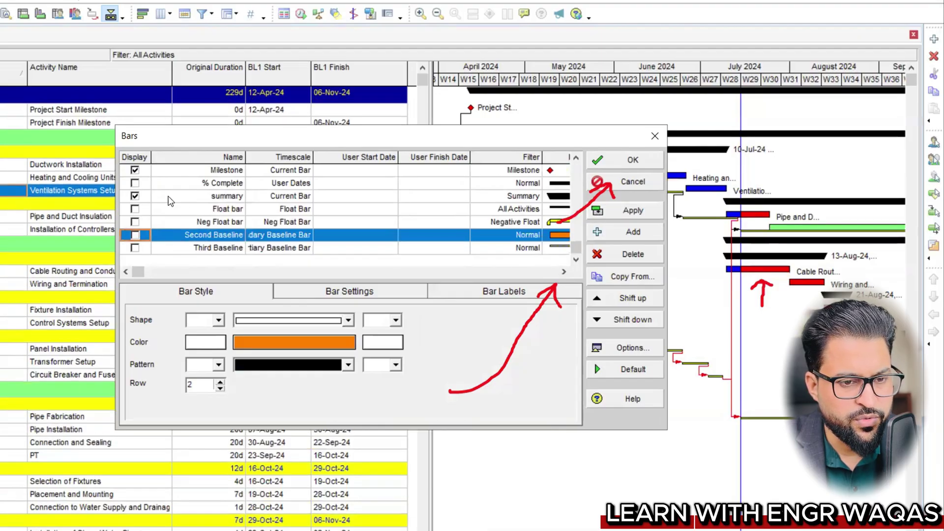
pyautogui.click(135, 236)
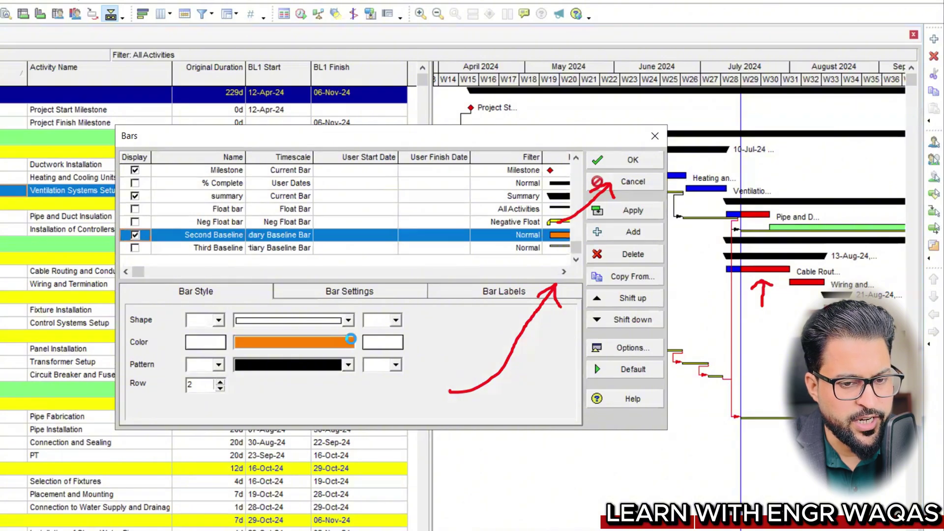
# Step: Keep the Second Baseline bar colour orange and apply the bar settings
pyautogui.click(351, 342)
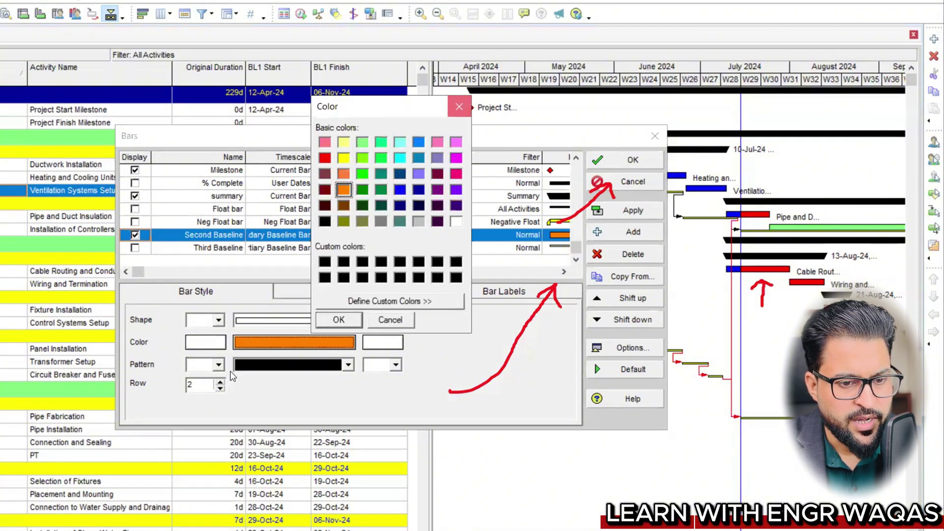
pyautogui.click(459, 106)
pyautogui.click(221, 389)
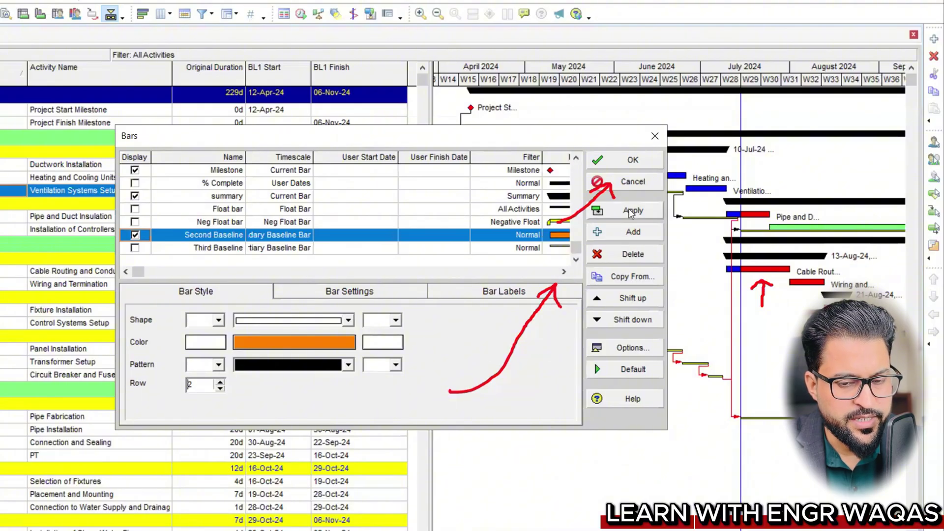
pyautogui.click(644, 216)
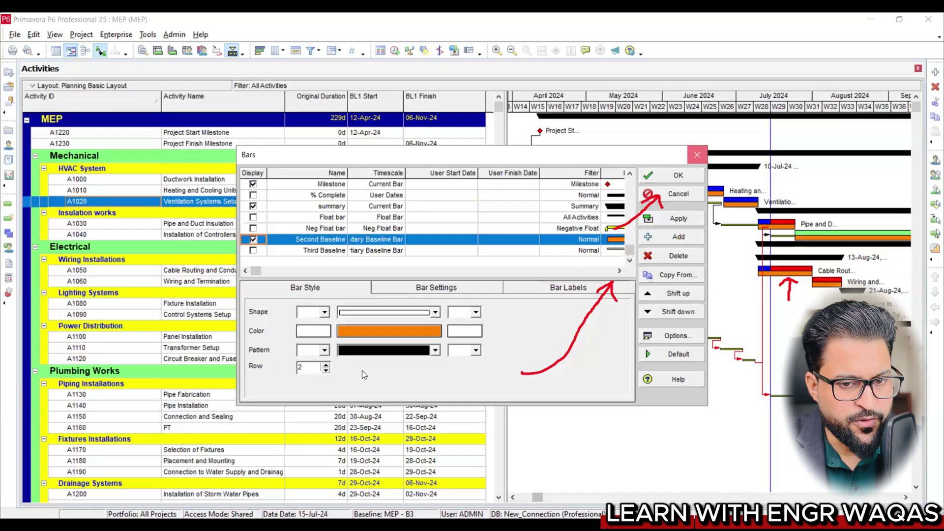
pyautogui.click(679, 175)
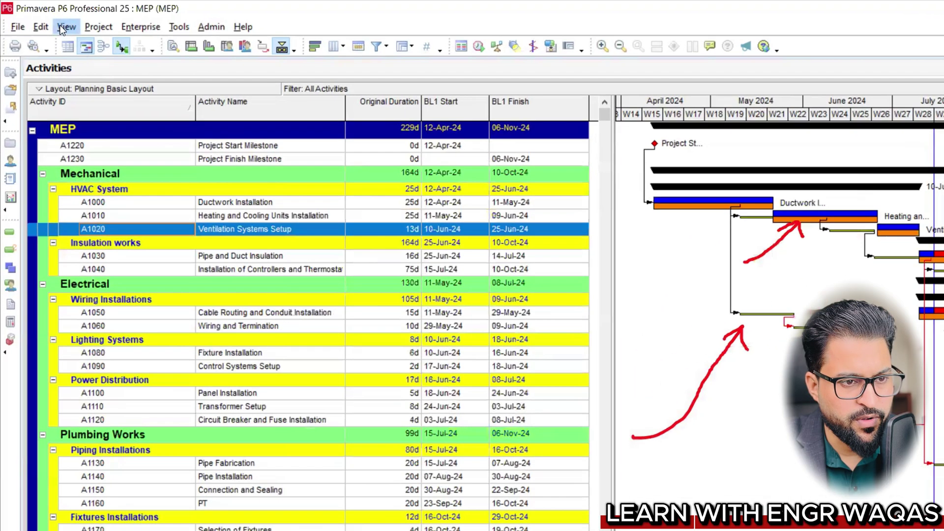
# Step: Turn off Keep Current Row Heights and set all activity table rows to height 22
pyautogui.click(55, 34)
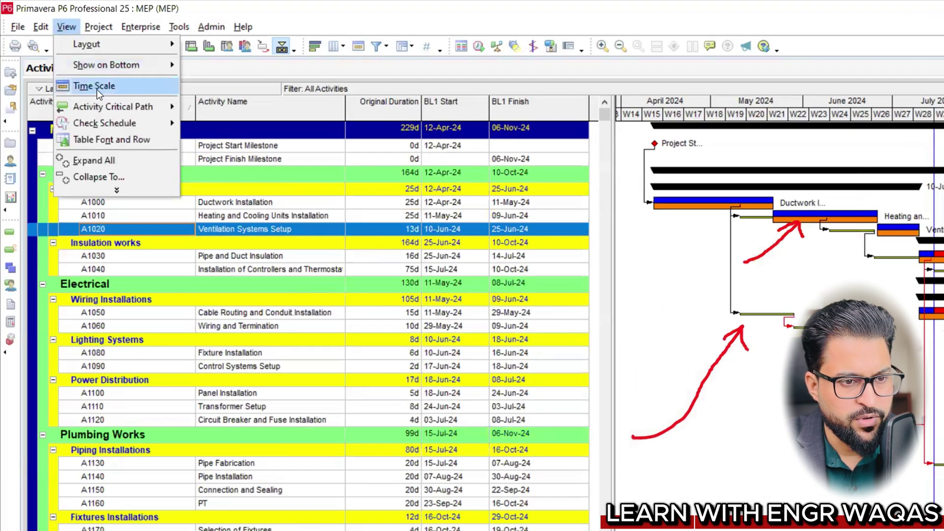
pyautogui.click(110, 143)
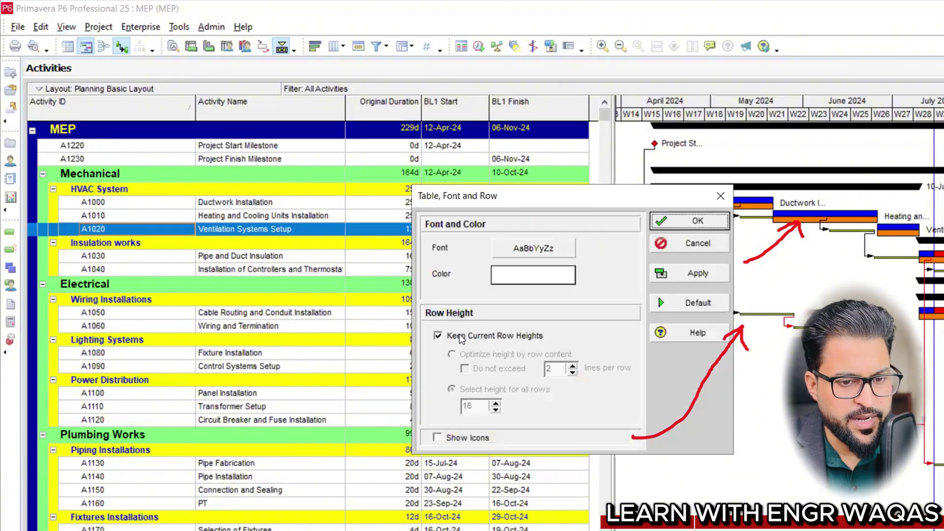
pyautogui.click(469, 339)
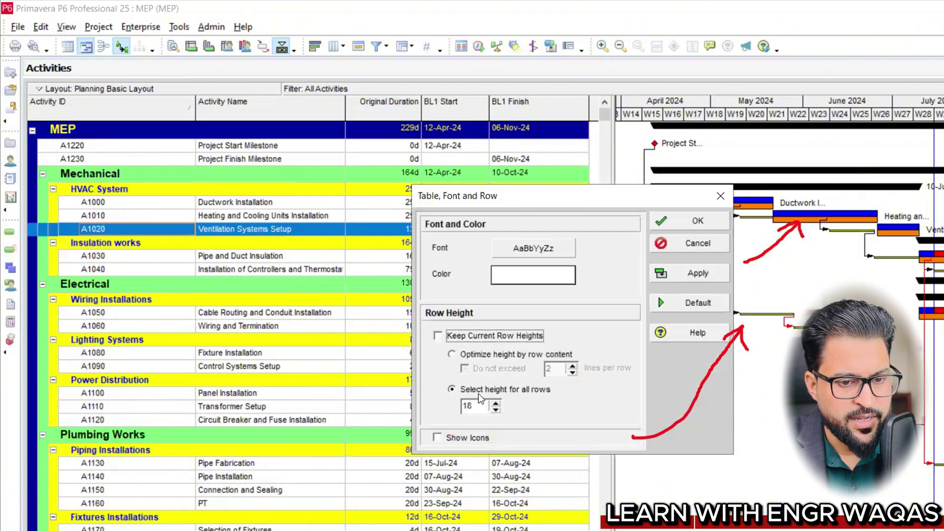
pyautogui.click(496, 409)
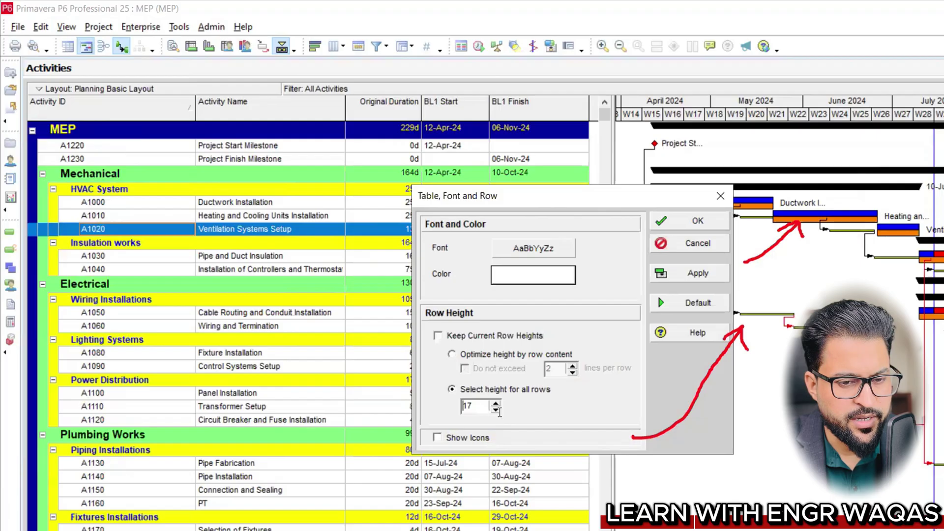
pyautogui.doubleClick(496, 410)
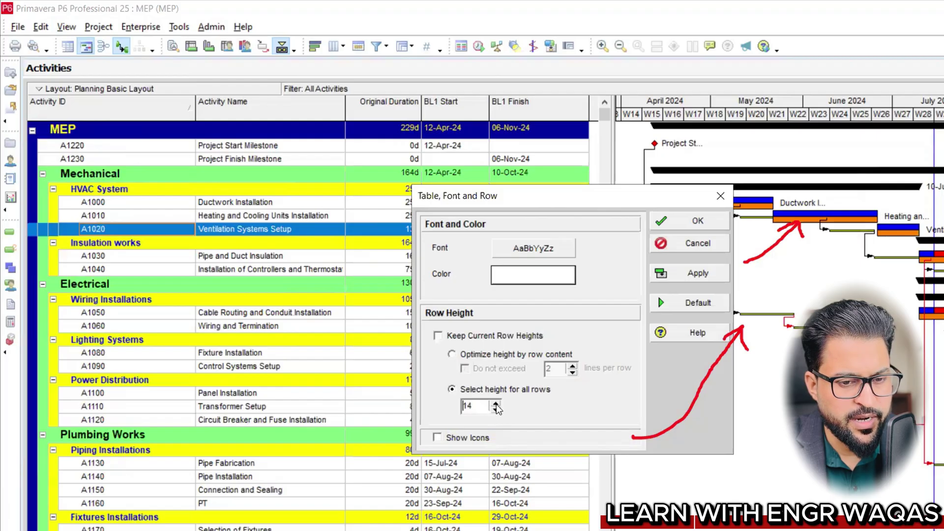
pyautogui.click(496, 404)
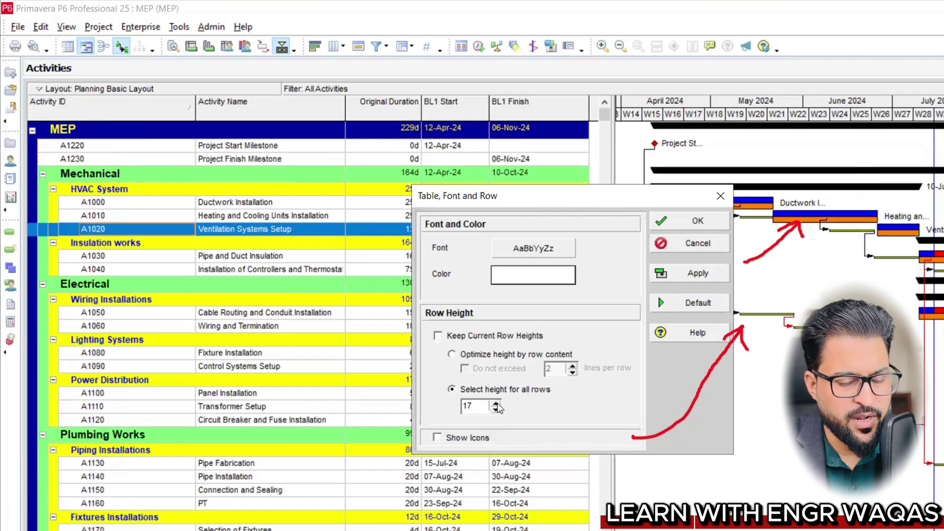
pyautogui.click(496, 404)
pyautogui.click(496, 404)
pyautogui.click(496, 404)
pyautogui.click(496, 404)
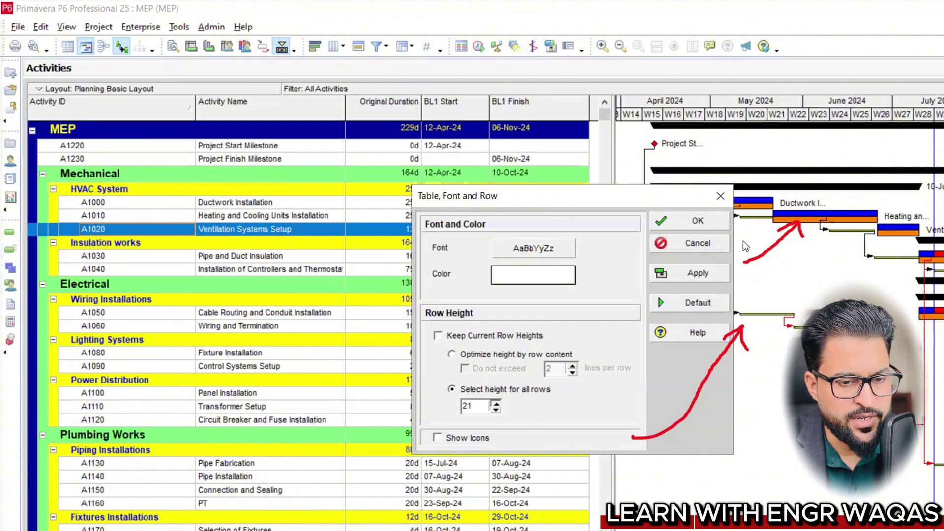
pyautogui.click(698, 274)
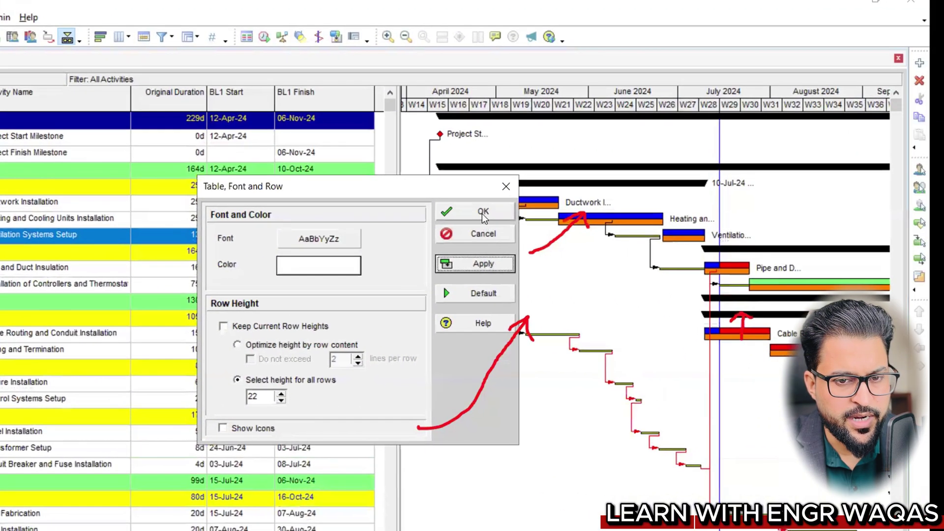
pyautogui.click(483, 215)
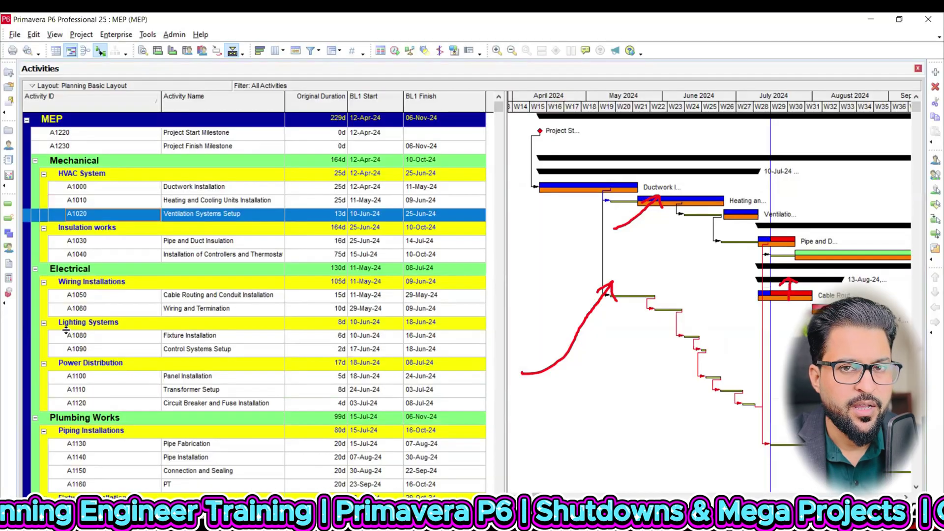
pyautogui.press('Escape')
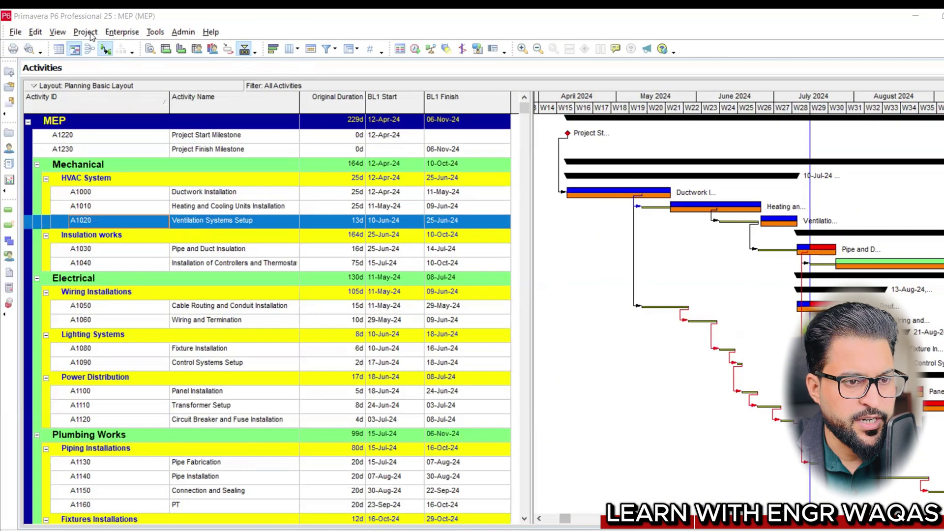
pyautogui.click(83, 35)
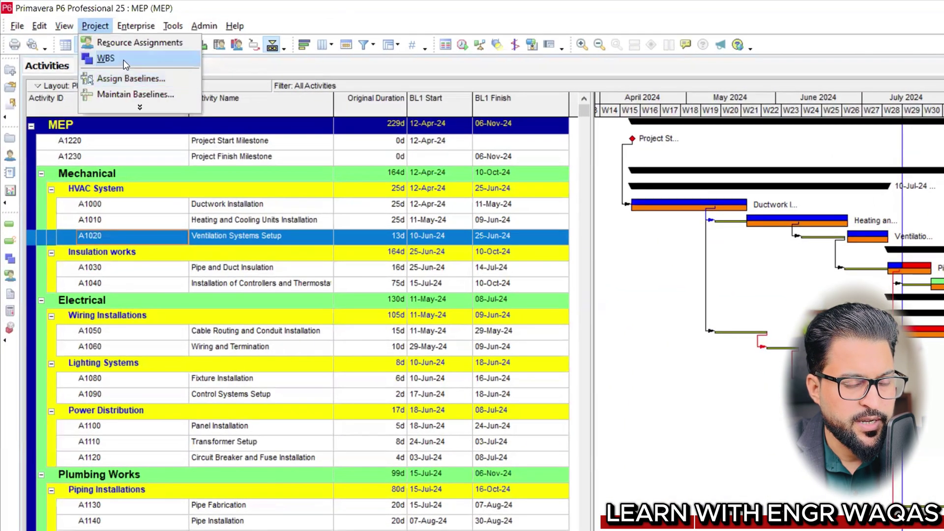
pyautogui.click(122, 58)
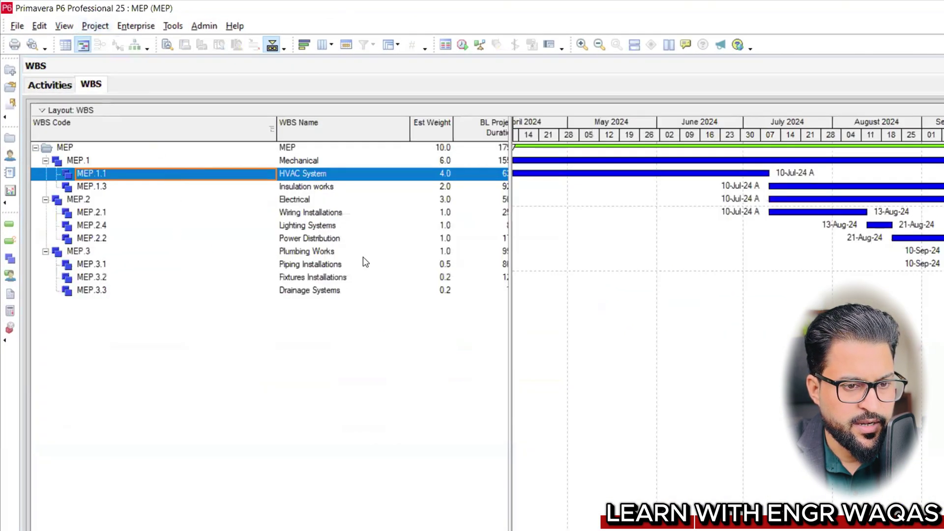
pyautogui.click(55, 85)
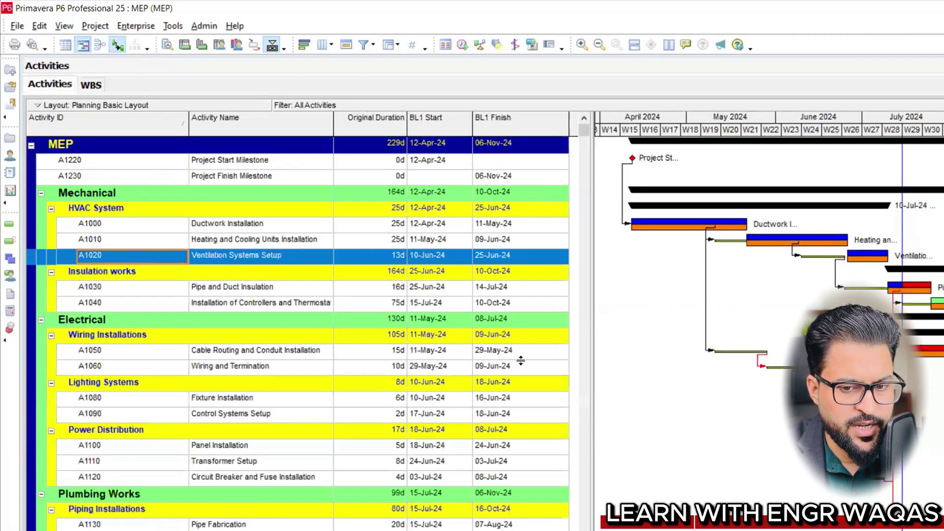
pyautogui.scroll(-1, 520, 362)
pyautogui.moveTo(910, 123); pyautogui.dragTo(640, 126)
pyautogui.scroll(-1, 298, 231)
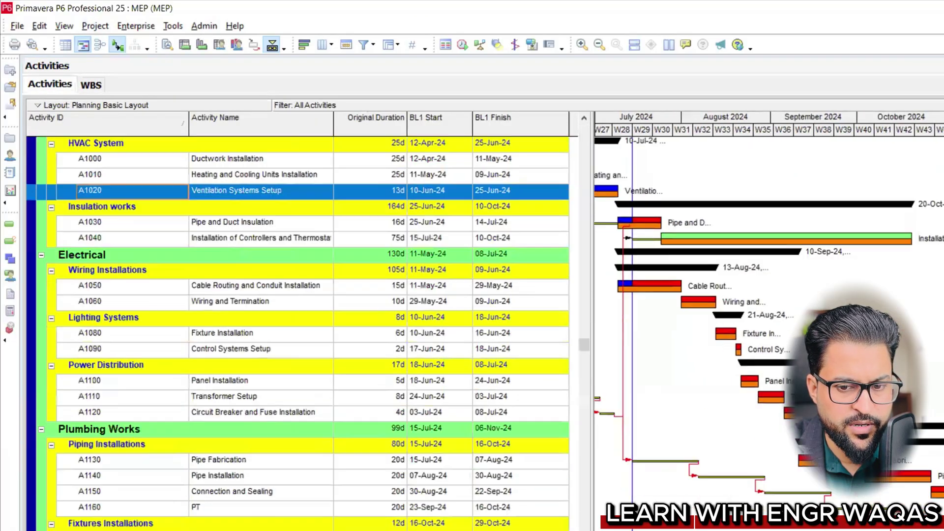
pyautogui.scroll(-2, 216, 389)
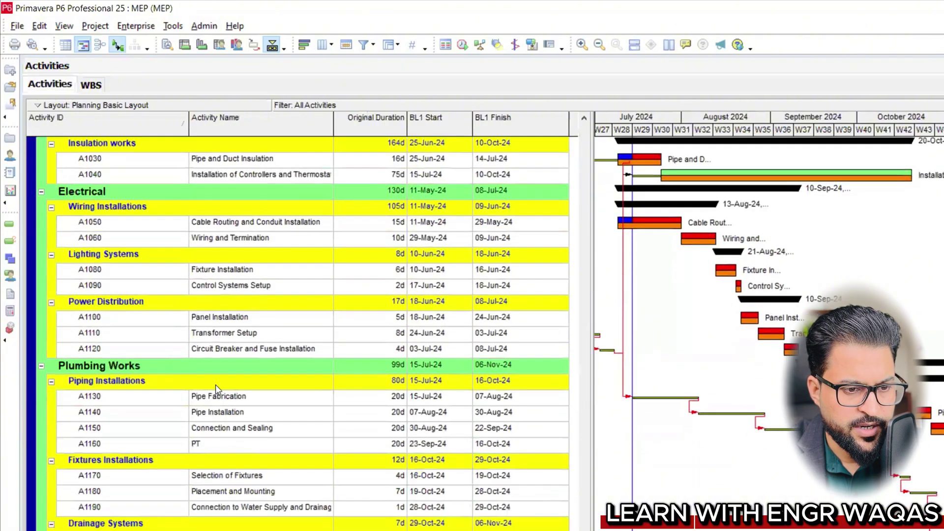
pyautogui.click(231, 447)
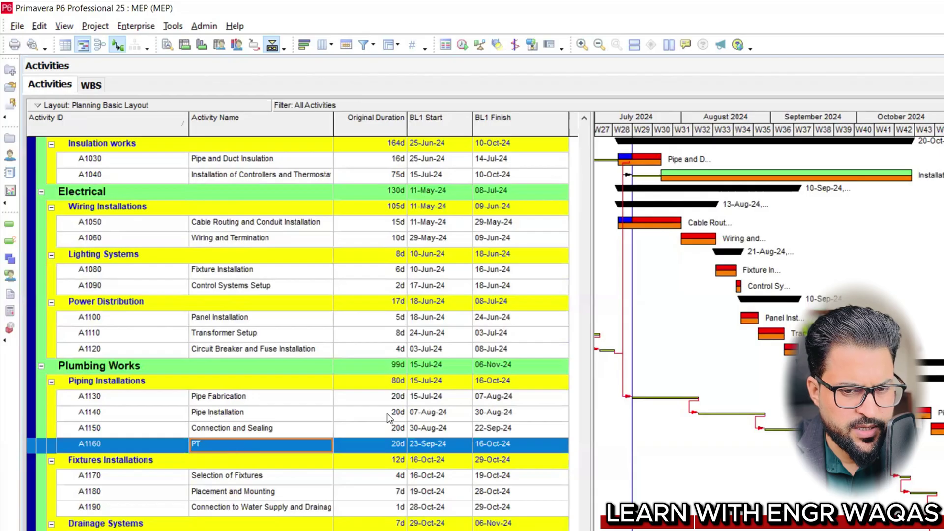
pyautogui.click(258, 432)
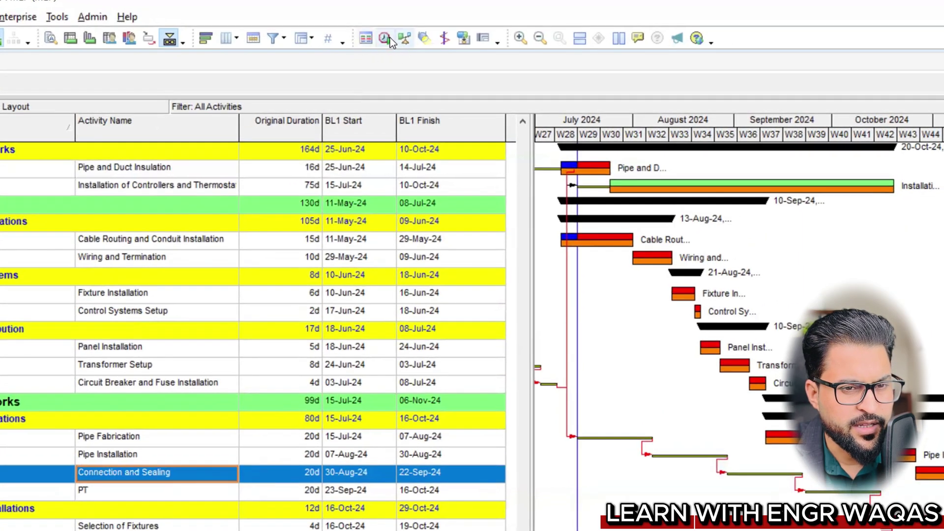
# Step: Reschedule all open projects using a data date of 30-Jul-24
pyautogui.click(385, 38)
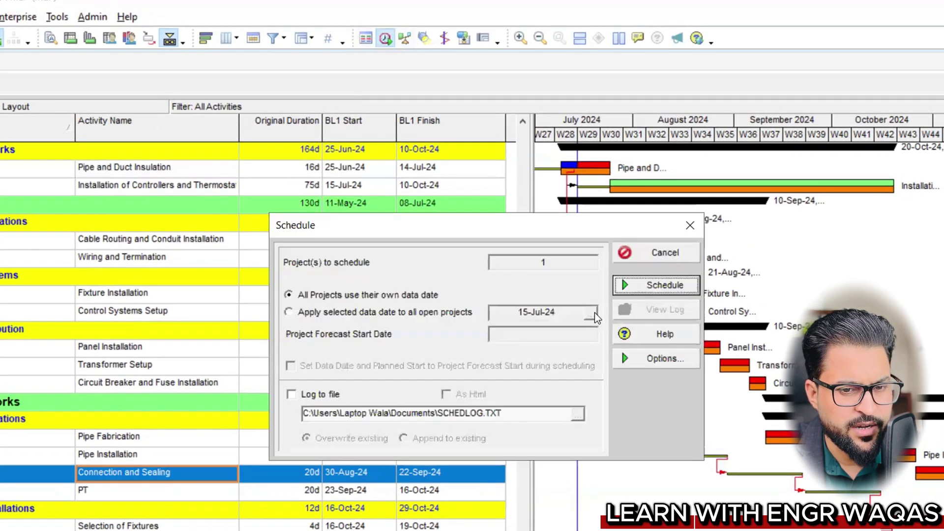
pyautogui.click(289, 311)
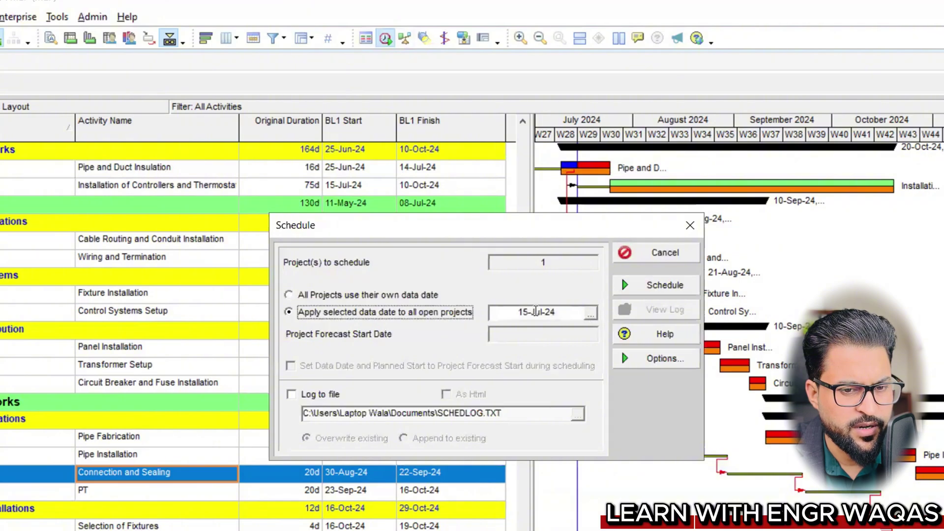
pyautogui.click(592, 317)
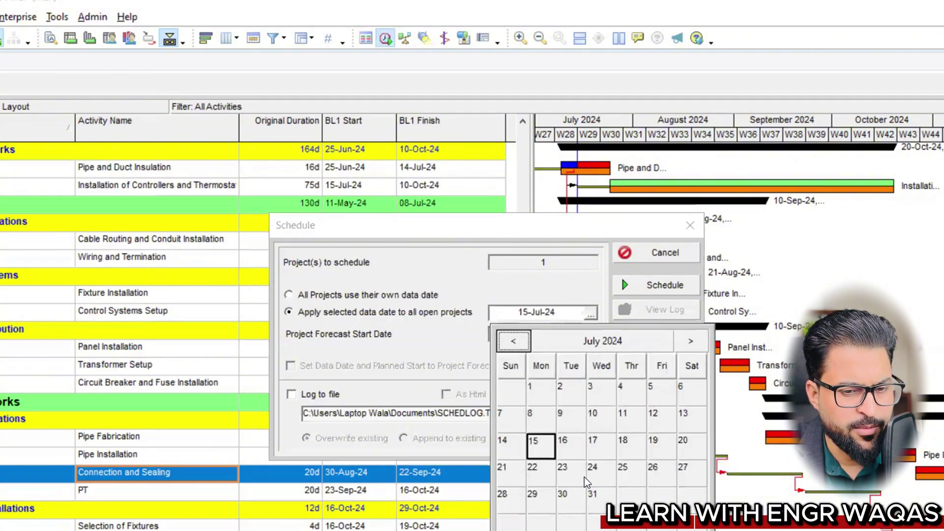
pyautogui.click(571, 499)
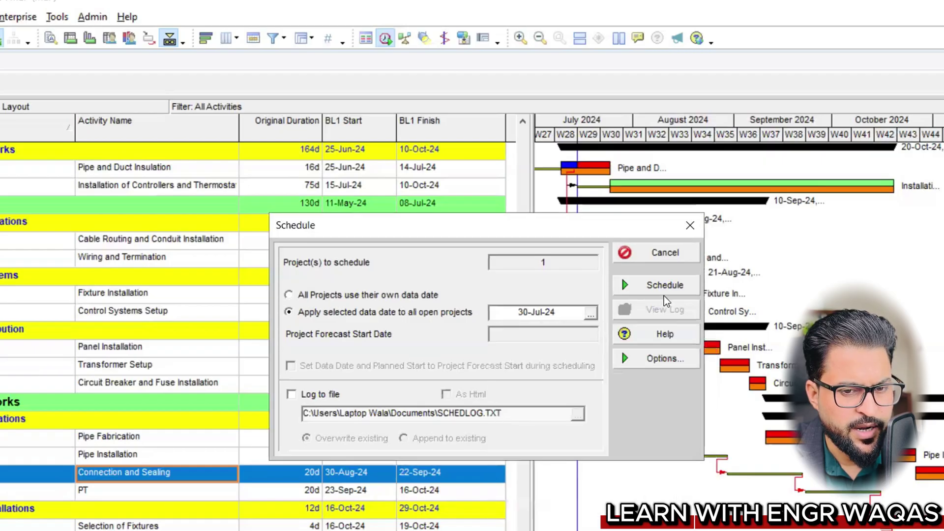
pyautogui.click(665, 286)
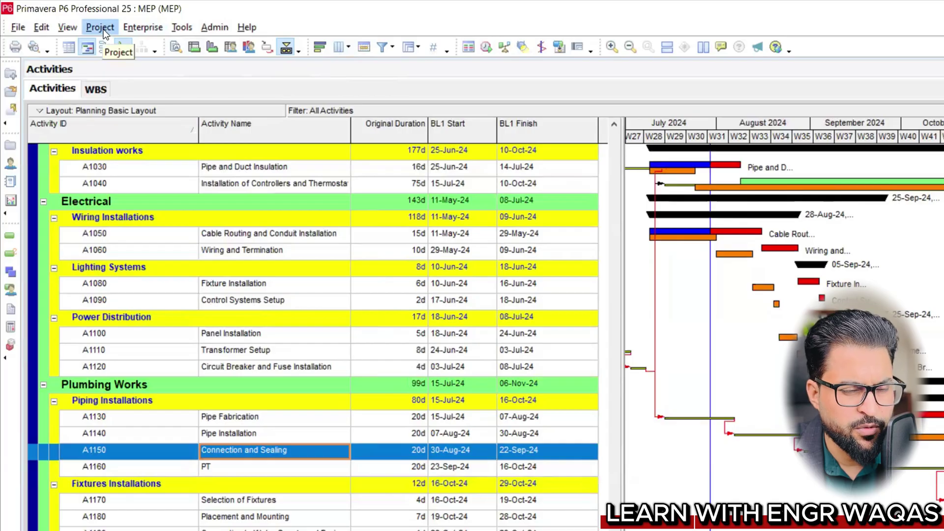
# Step: Insert WBS element MEP.3.4 named sAFETY WORKS after Drainage Systems under Plumbing Works
pyautogui.click(103, 29)
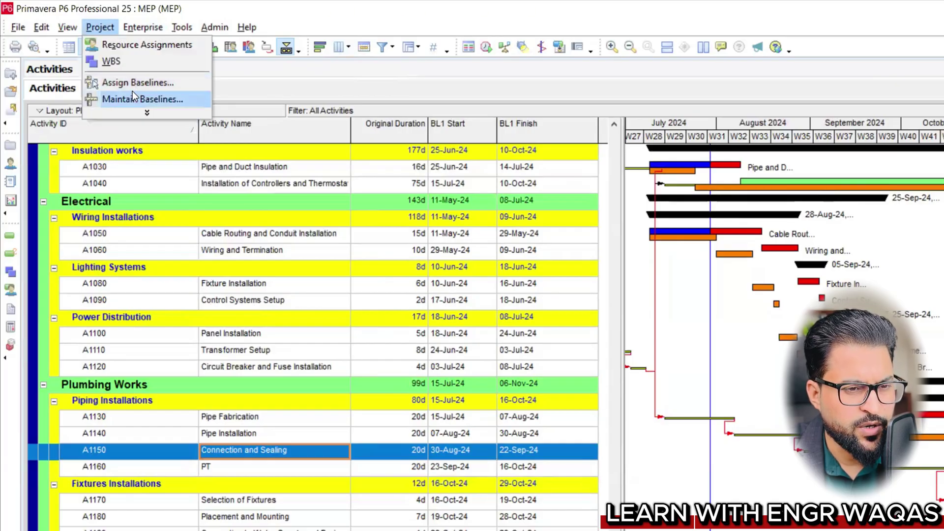
pyautogui.click(289, 470)
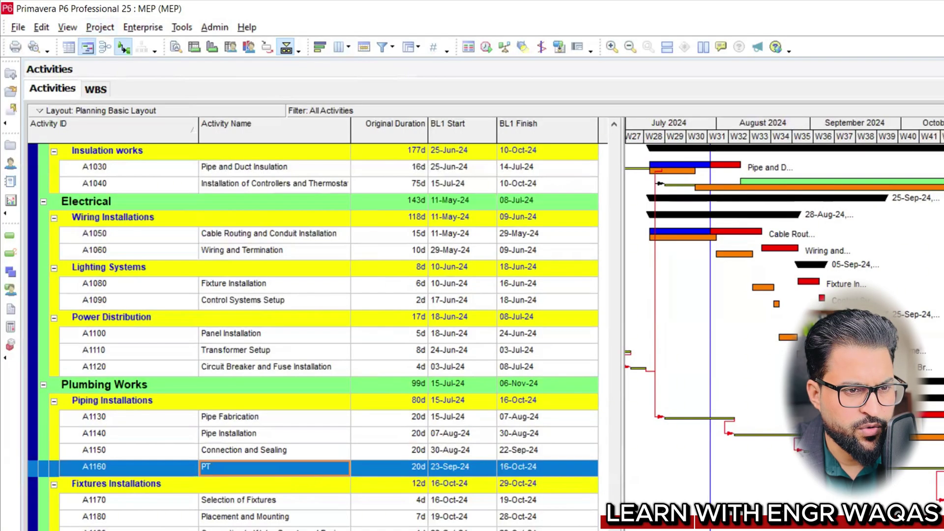
pyautogui.click(98, 90)
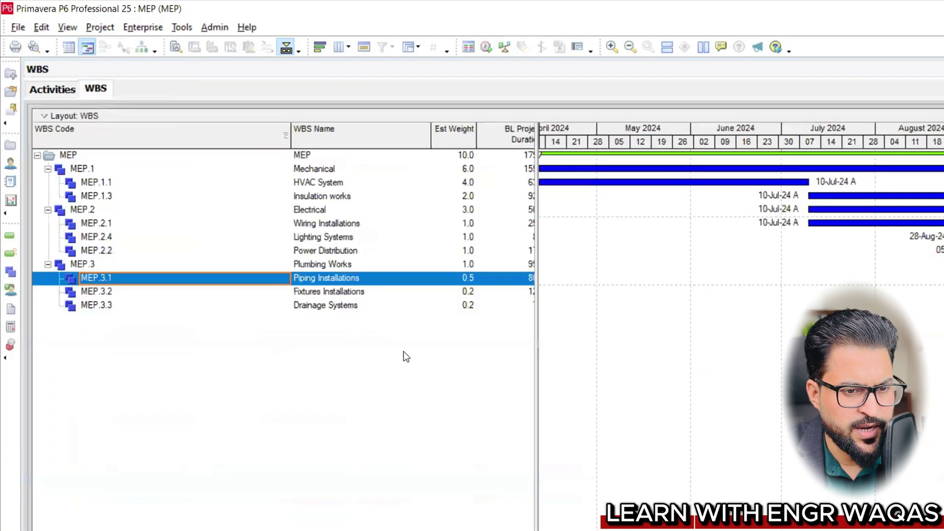
pyautogui.click(317, 306)
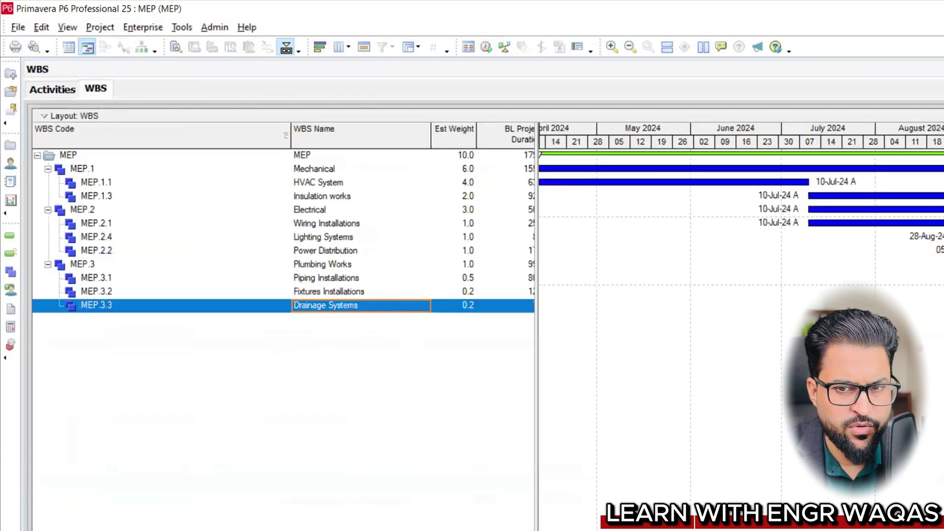
pyautogui.press('Insert')
pyautogui.write('4')
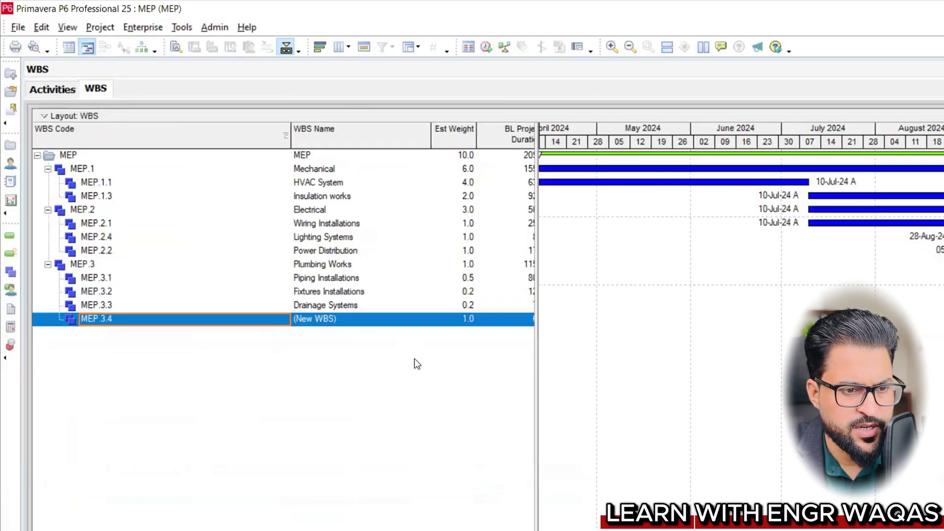
pyautogui.click(362, 324)
pyautogui.click(364, 323)
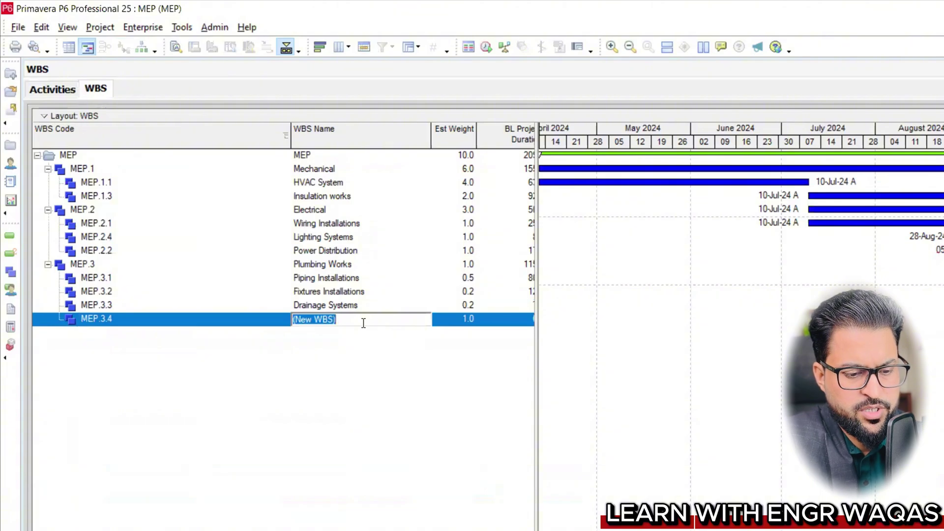
pyautogui.write('sAFETY WO')
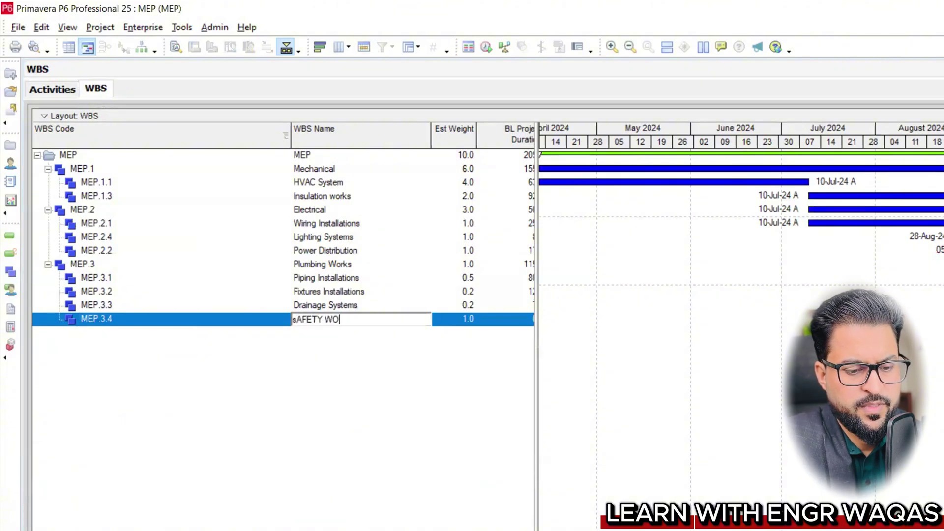
pyautogui.write('RKS')
pyautogui.press('Return')
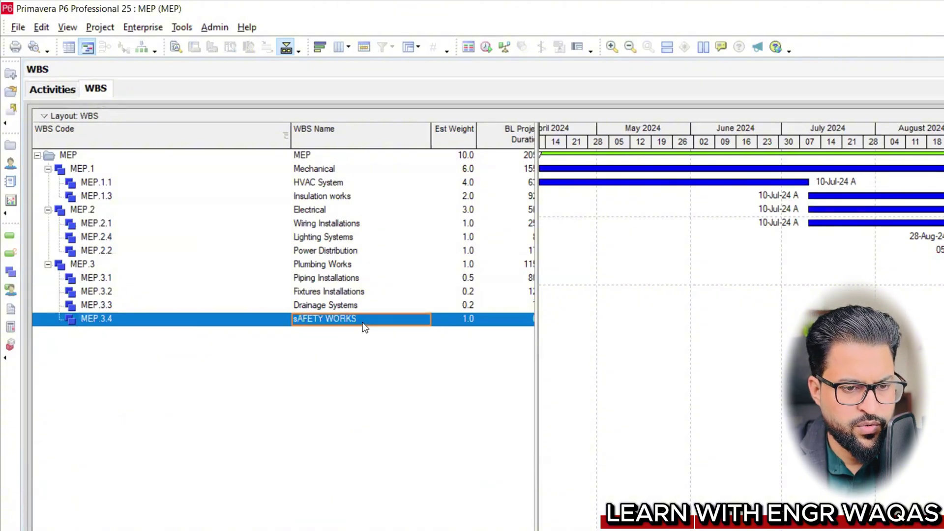
pyautogui.click(66, 90)
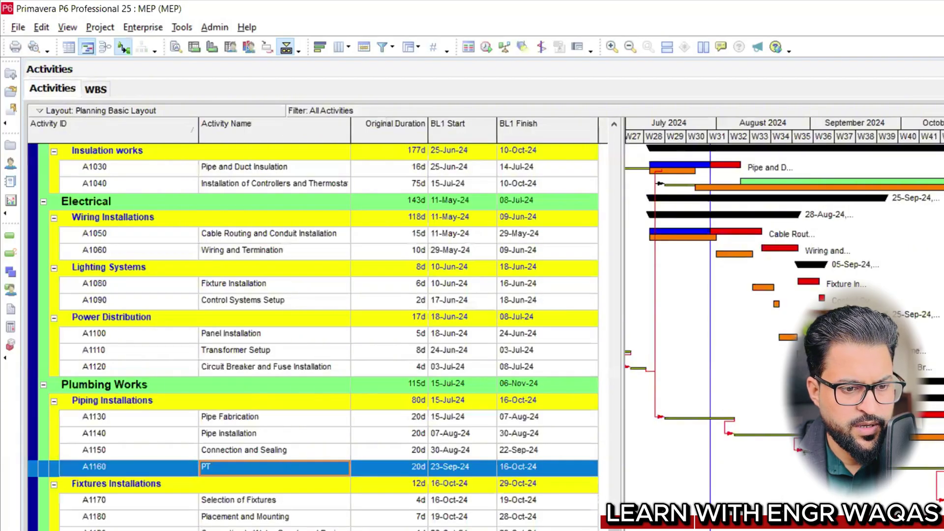
# Step: Add two activities under sAFETY WORKS, naming A1240 'A' and A1250 'B'
pyautogui.press('Insert')
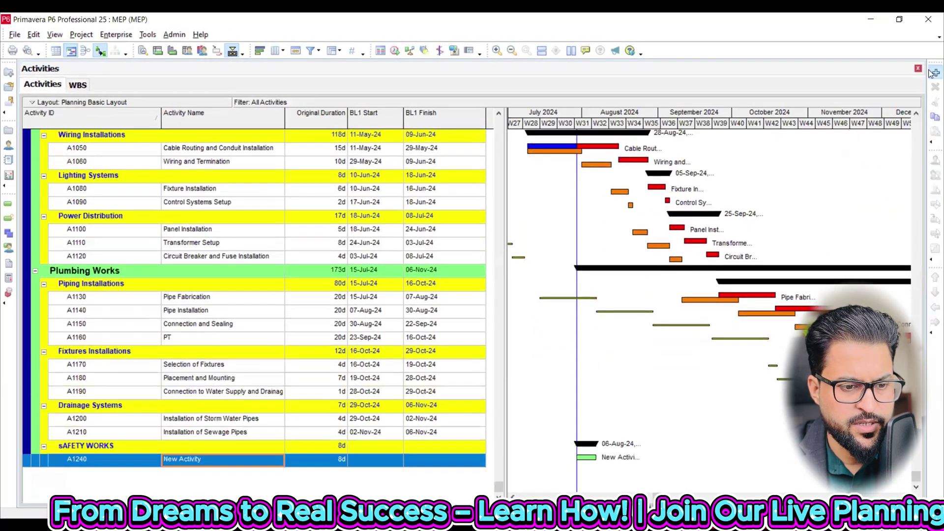
pyautogui.click(934, 73)
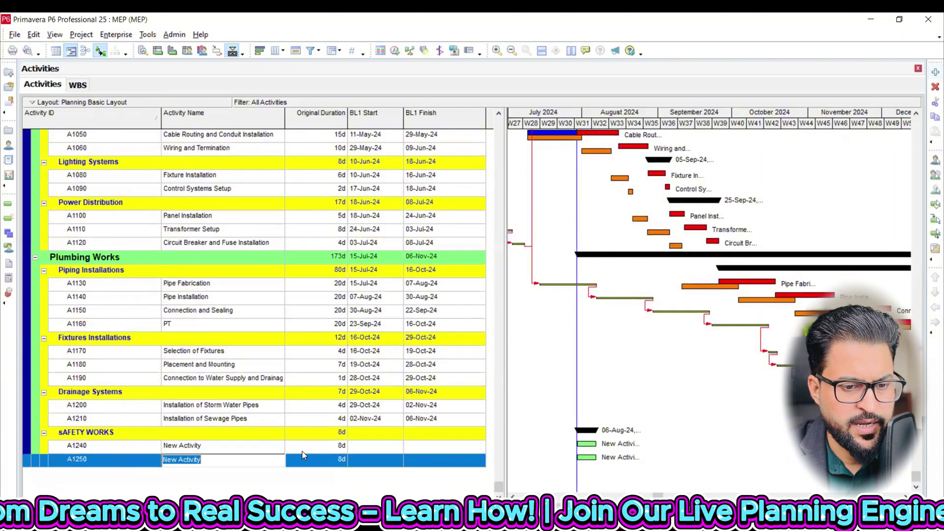
pyautogui.click(213, 447)
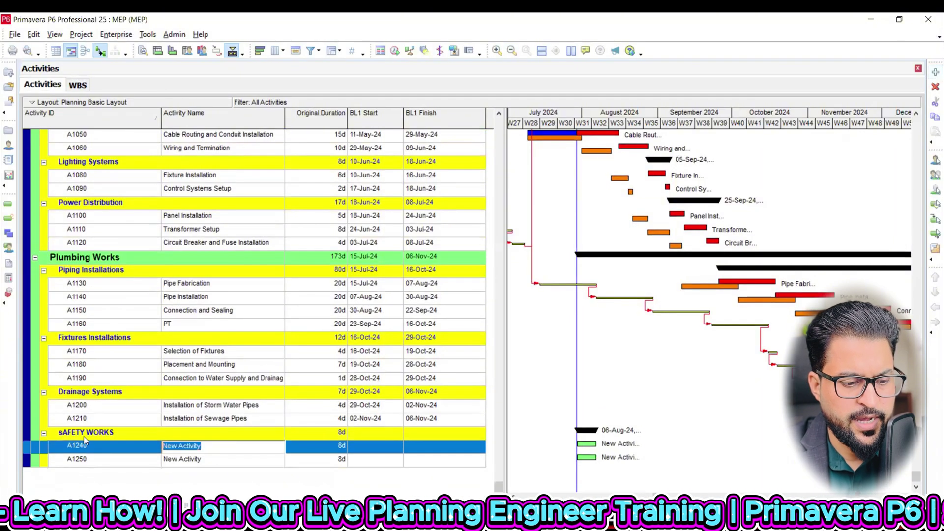
pyautogui.write('A')
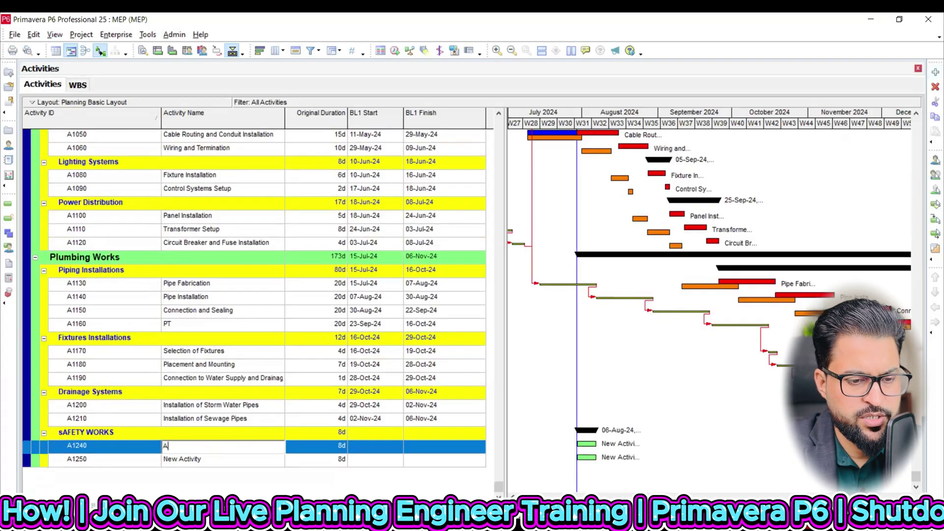
pyautogui.click(215, 462)
pyautogui.write('B')
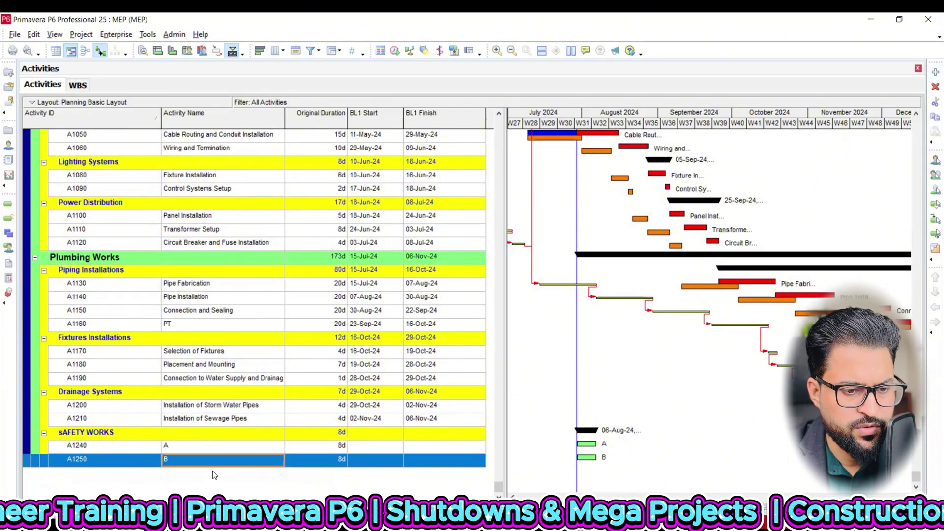
# Step: Set original durations of 10d for A and 12d for B
pyautogui.click(339, 448)
pyautogui.click(339, 449)
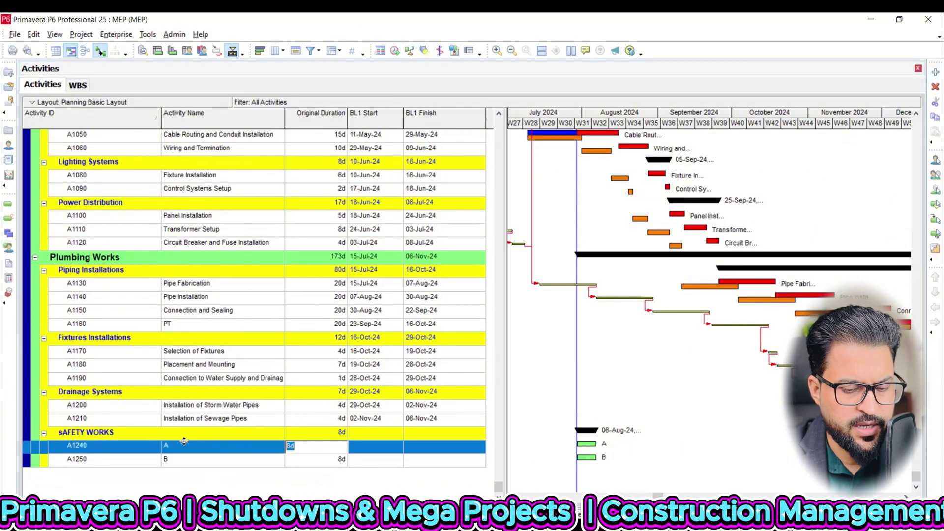
pyautogui.write('10')
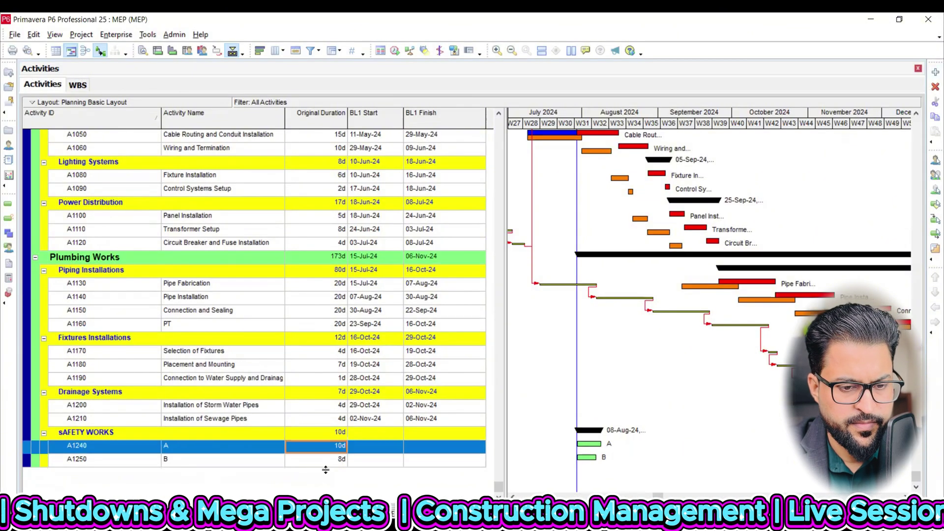
pyautogui.press('Return')
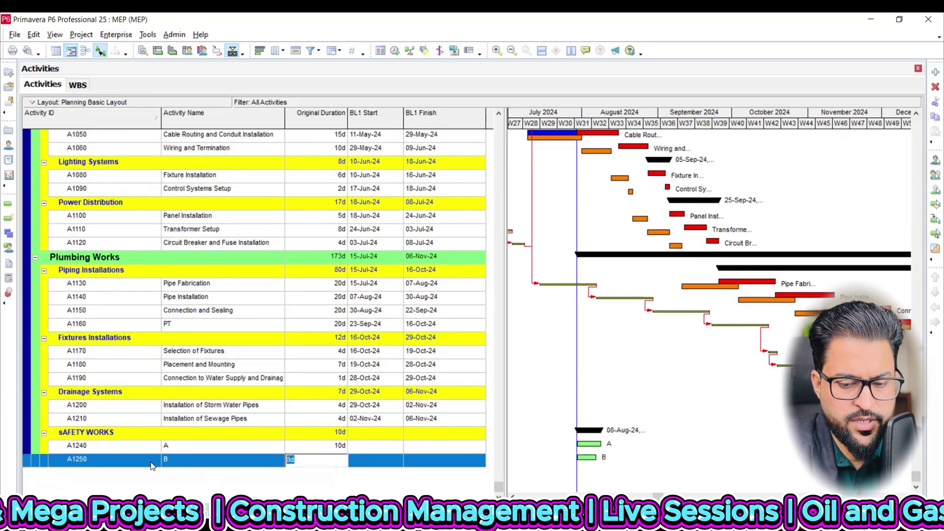
pyautogui.write('12')
pyautogui.press('Return')
# Step: Link activities A and B so B follows A
pyautogui.moveTo(168, 447); pyautogui.dragTo(213, 486)
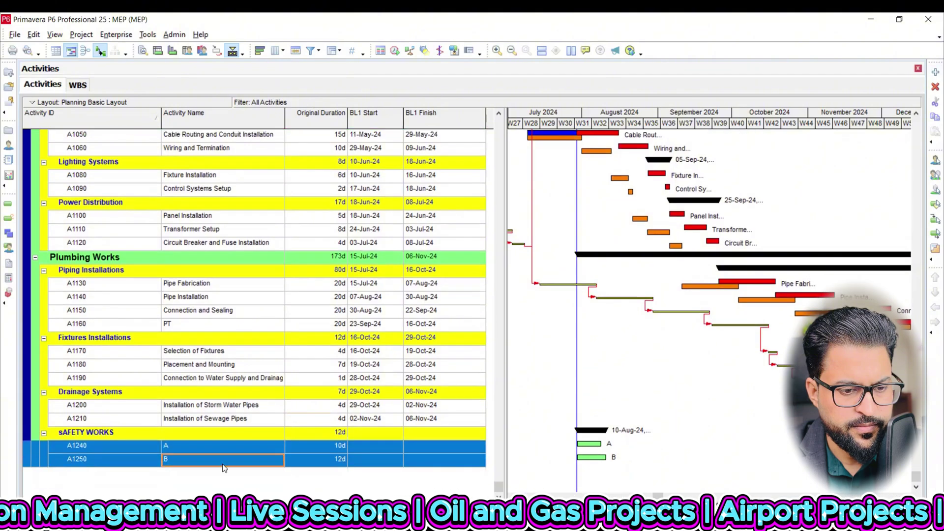
pyautogui.rightClick(227, 450)
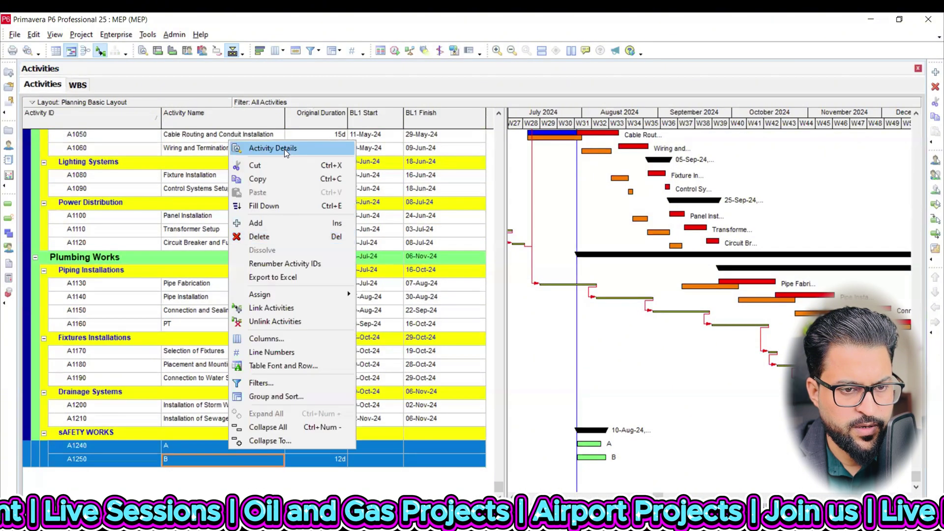
pyautogui.click(286, 306)
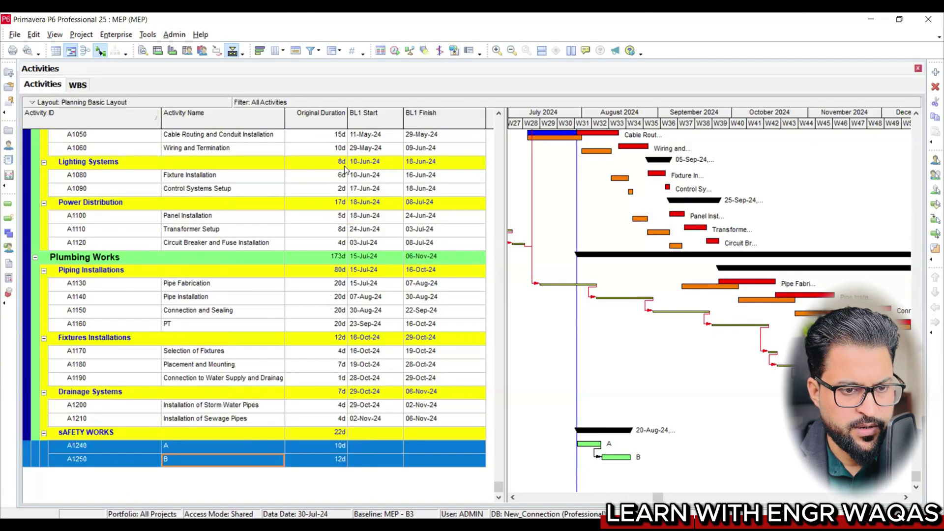
pyautogui.rightClick(253, 450)
# Step: Assign A1170 Selection of Fixtures as a finish-to-start predecessor of activity A1240 A
pyautogui.click(342, 149)
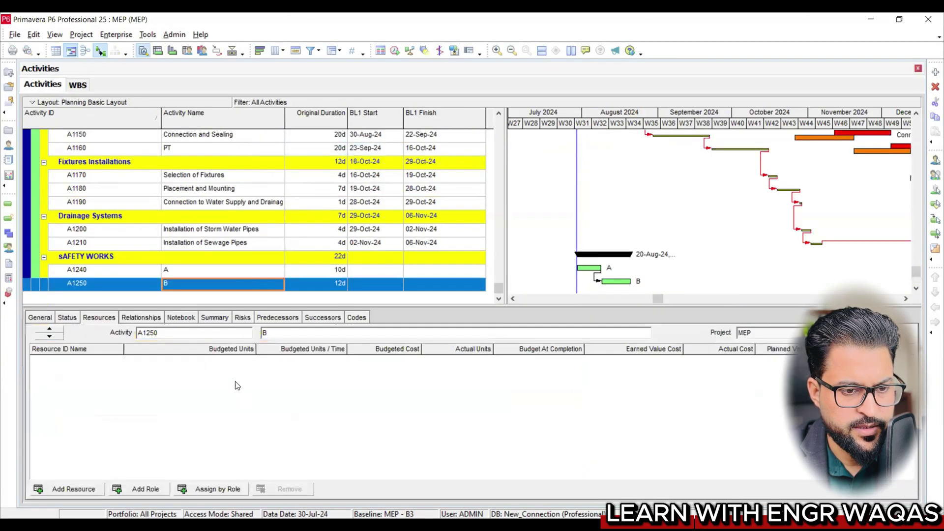
pyautogui.click(142, 318)
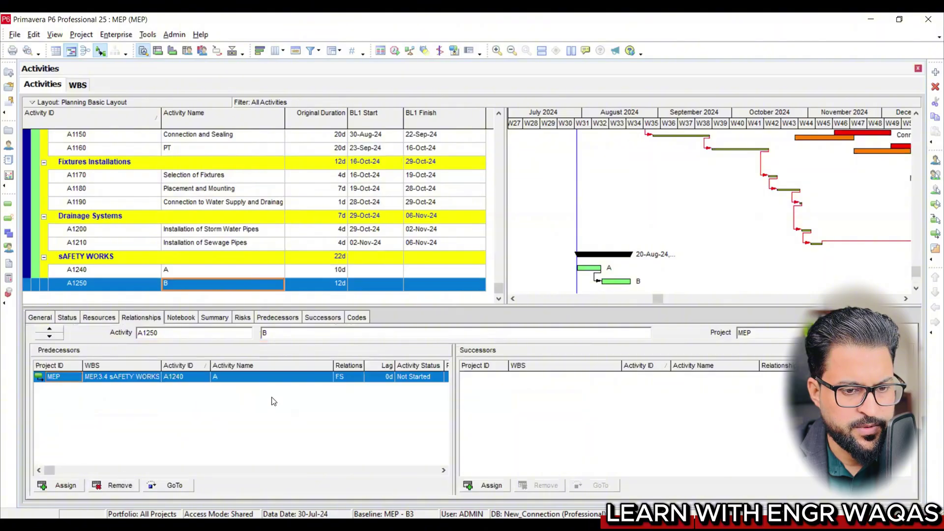
pyautogui.click(195, 272)
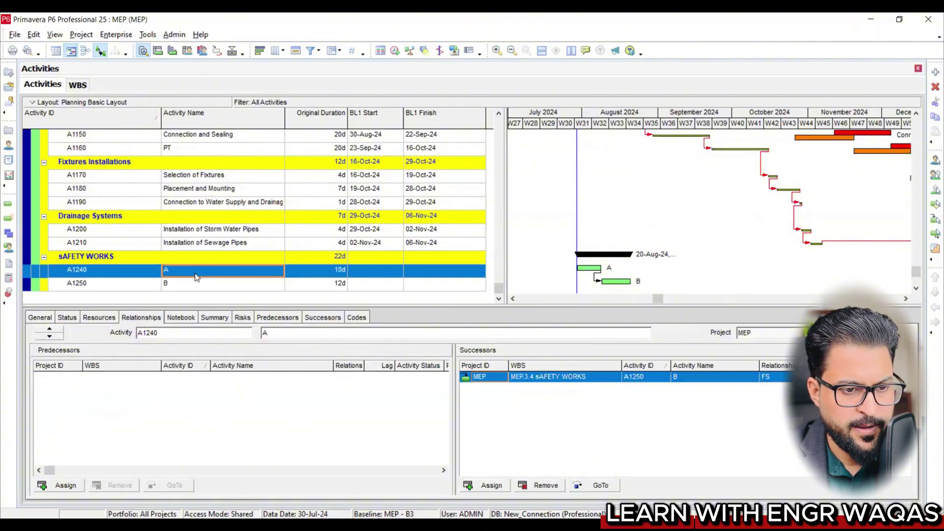
pyautogui.click(80, 488)
pyautogui.click(632, 196)
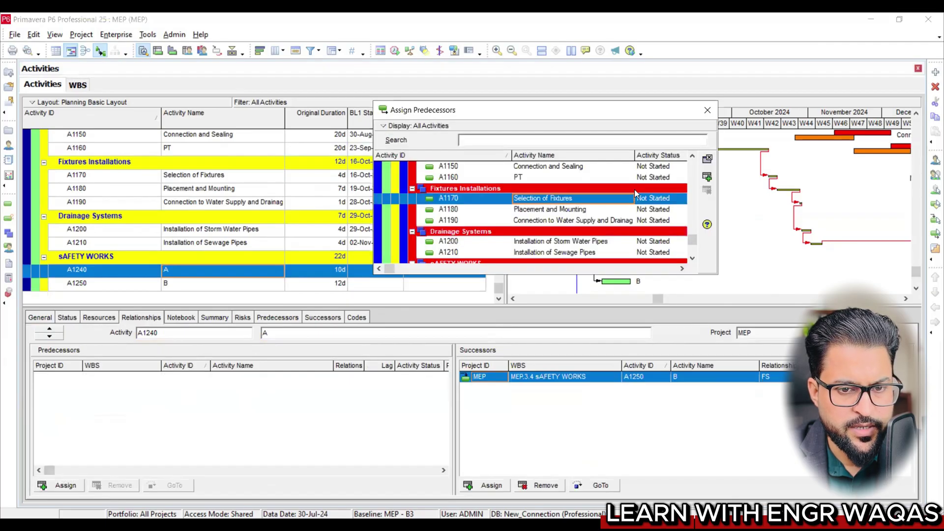
pyautogui.click(707, 177)
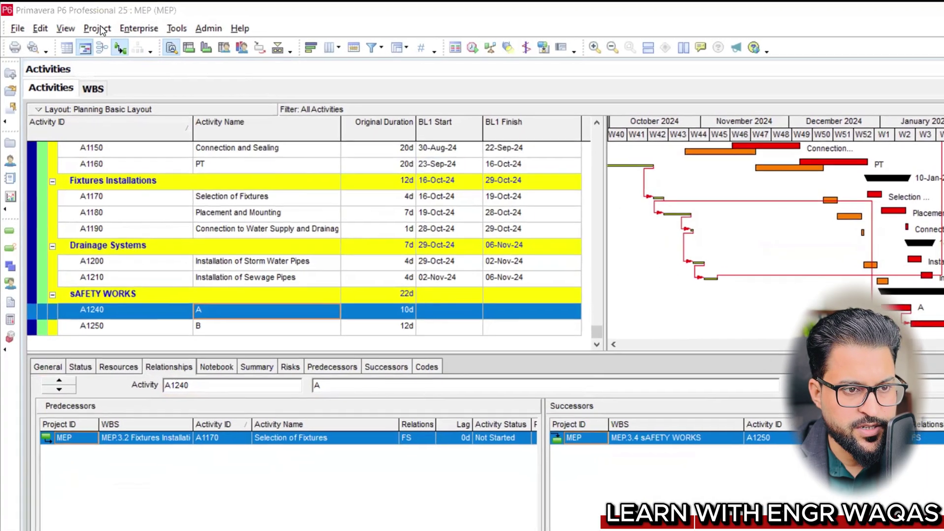
# Step: Add baseline MEP - B6 from the current project, rename it TBL, typed Mid Project Status Baseline
pyautogui.click(81, 35)
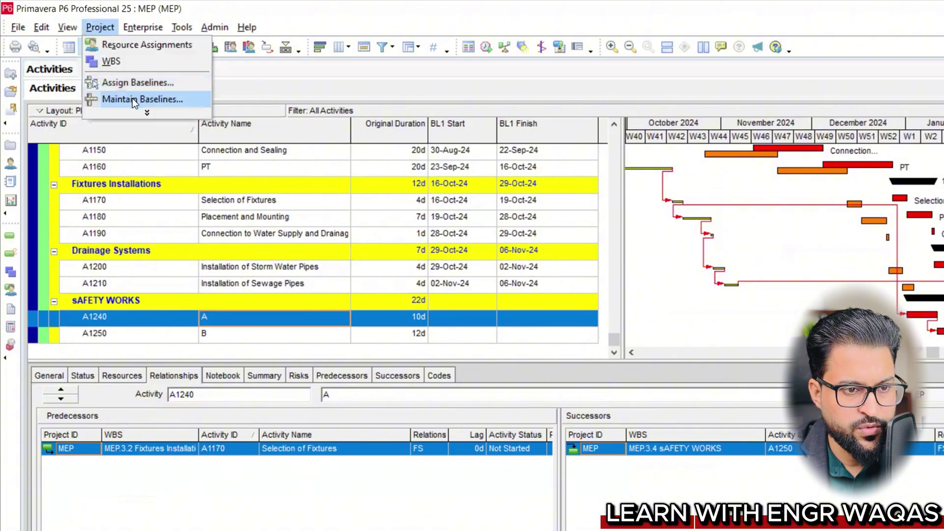
pyautogui.click(134, 100)
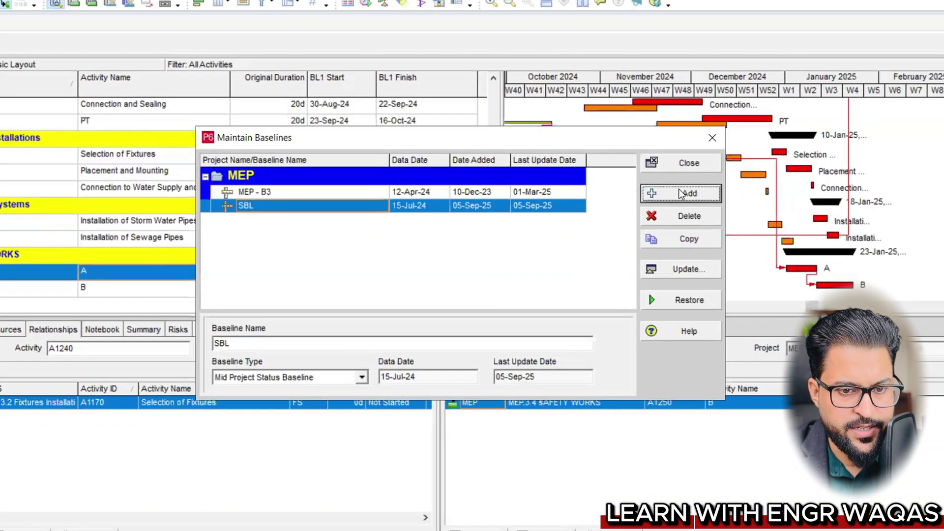
pyautogui.click(680, 193)
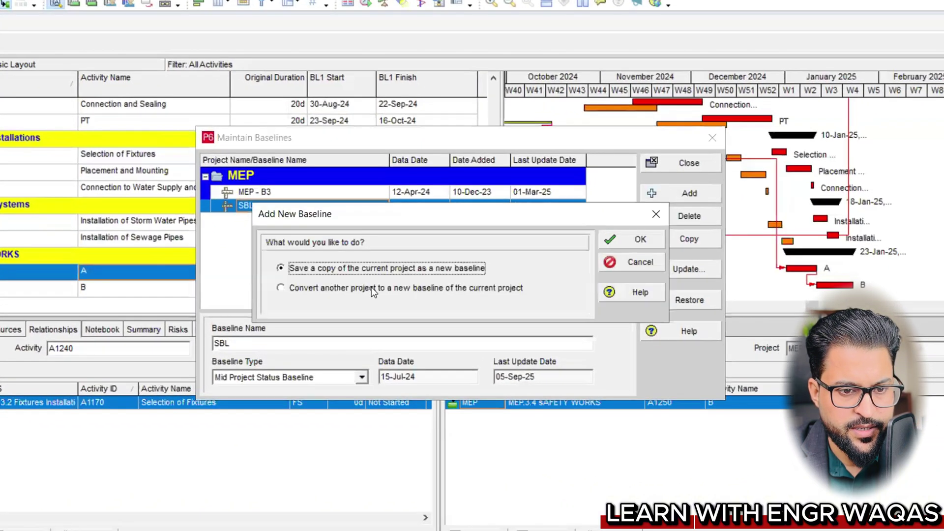
pyautogui.click(638, 241)
pyautogui.click(425, 222)
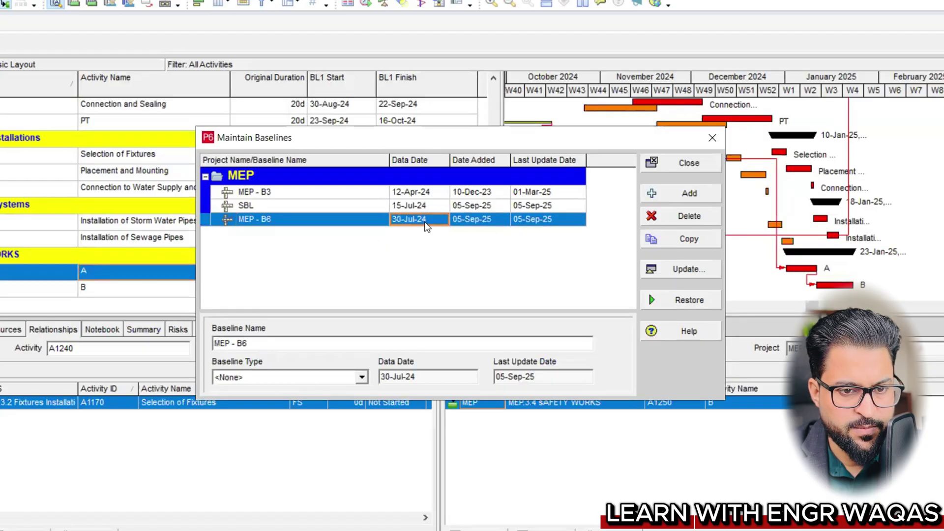
pyautogui.moveTo(266, 340); pyautogui.dragTo(115, 342)
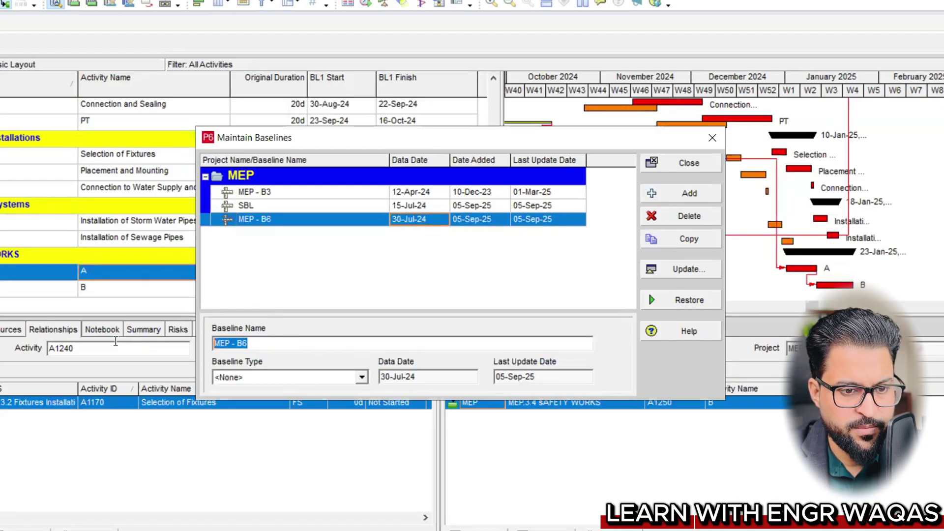
pyautogui.write('TBL')
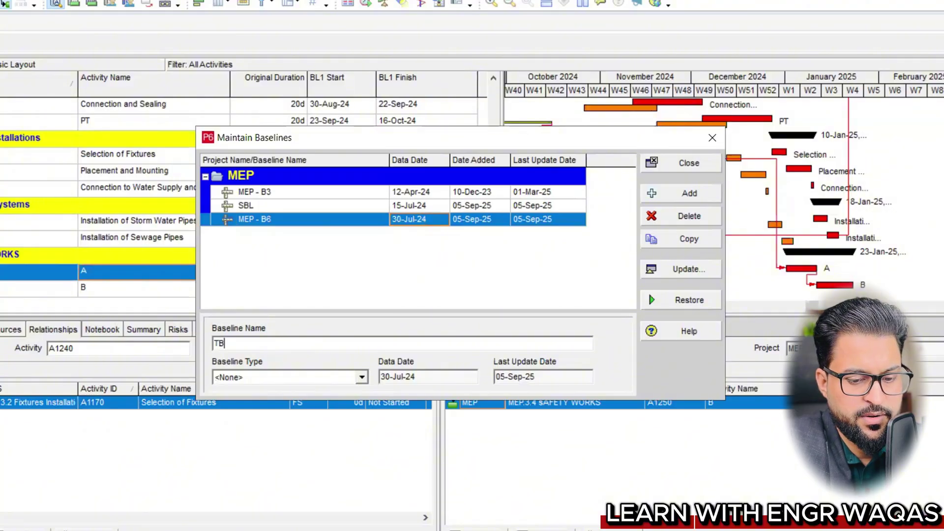
pyautogui.click(361, 377)
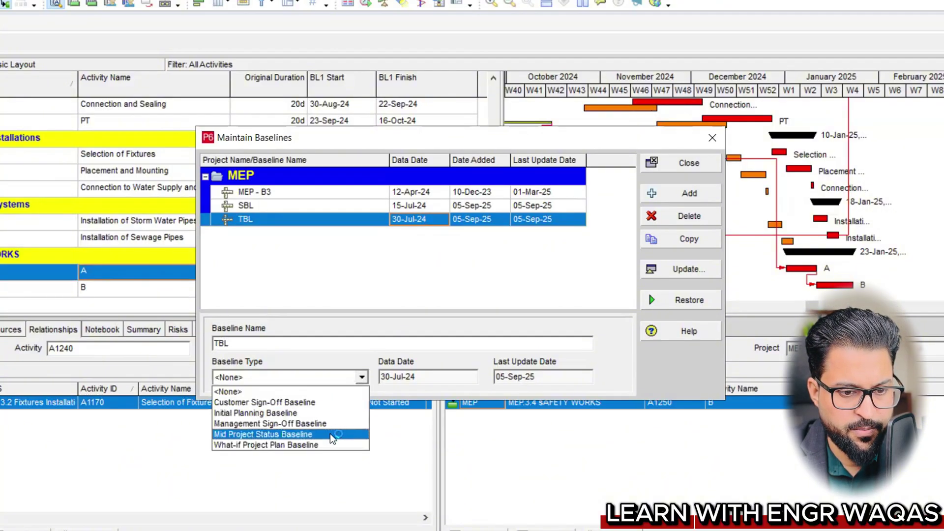
pyautogui.click(333, 435)
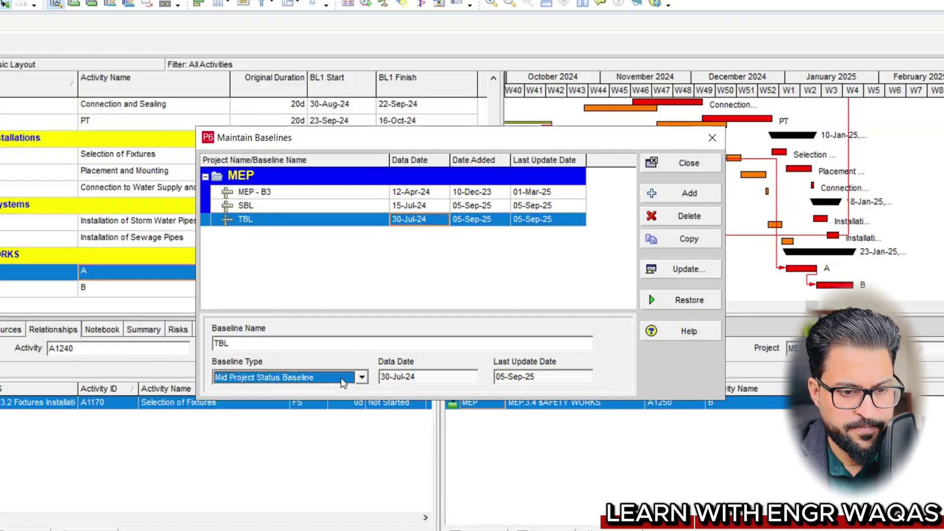
pyautogui.click(690, 163)
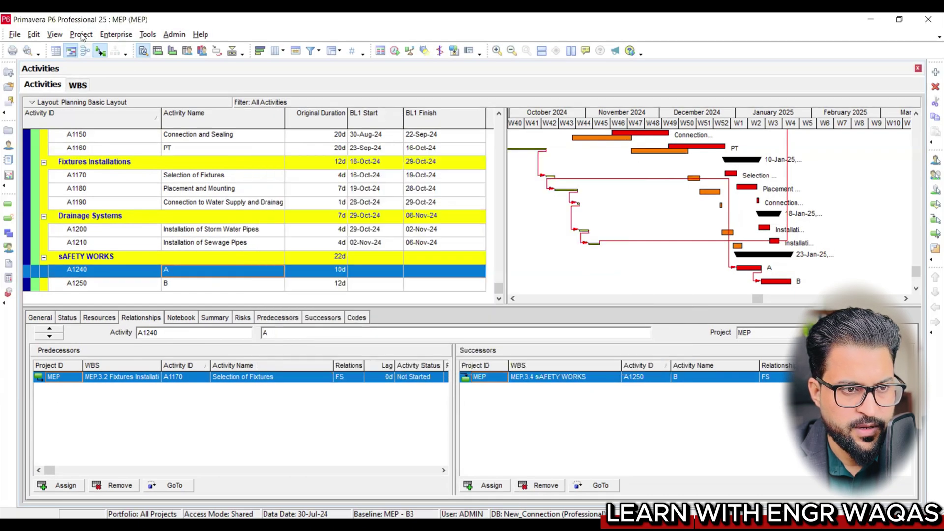
# Step: Assign TBL as the tertiary baseline, keeping SBL secondary and MEP - B3 primary
pyautogui.click(81, 34)
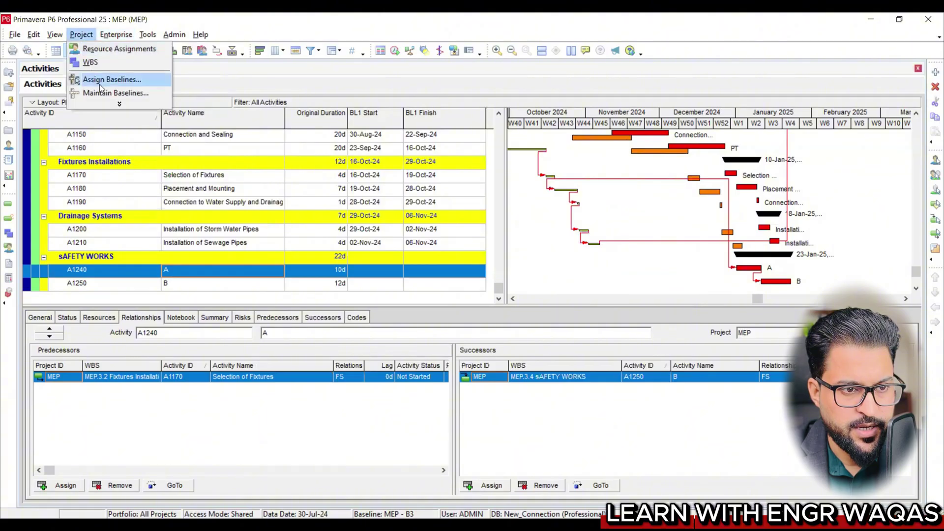
pyautogui.click(90, 62)
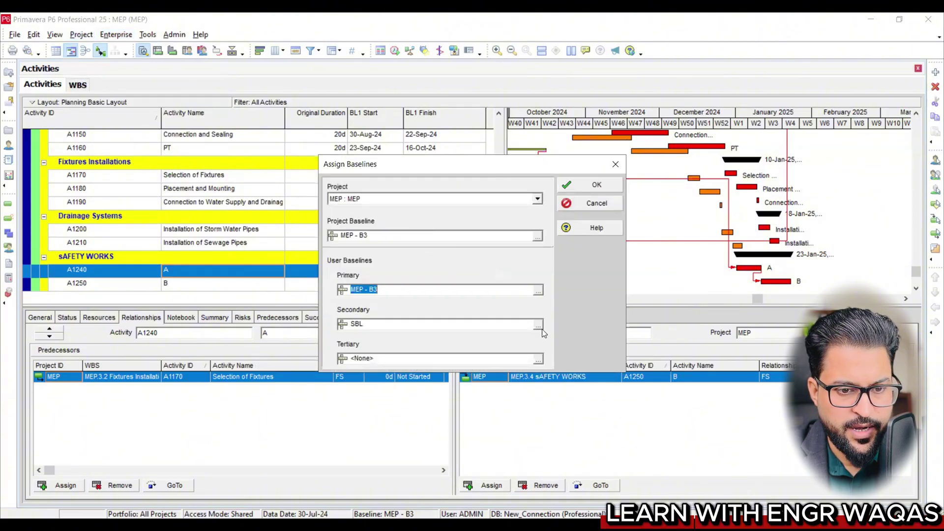
pyautogui.click(539, 361)
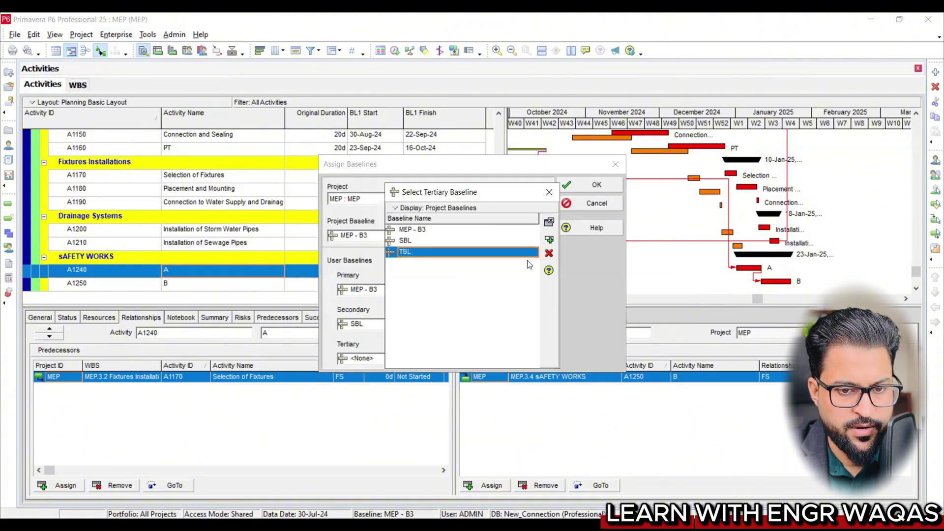
pyautogui.click(549, 239)
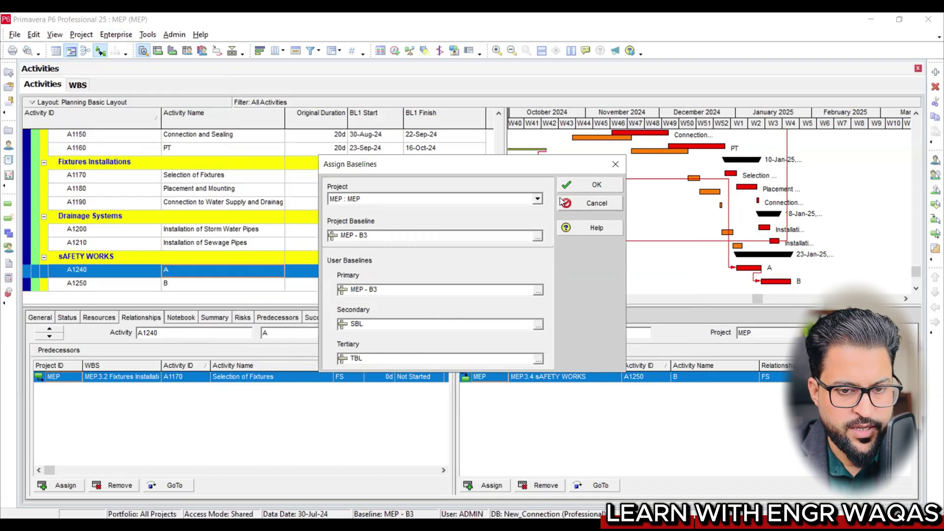
pyautogui.click(593, 187)
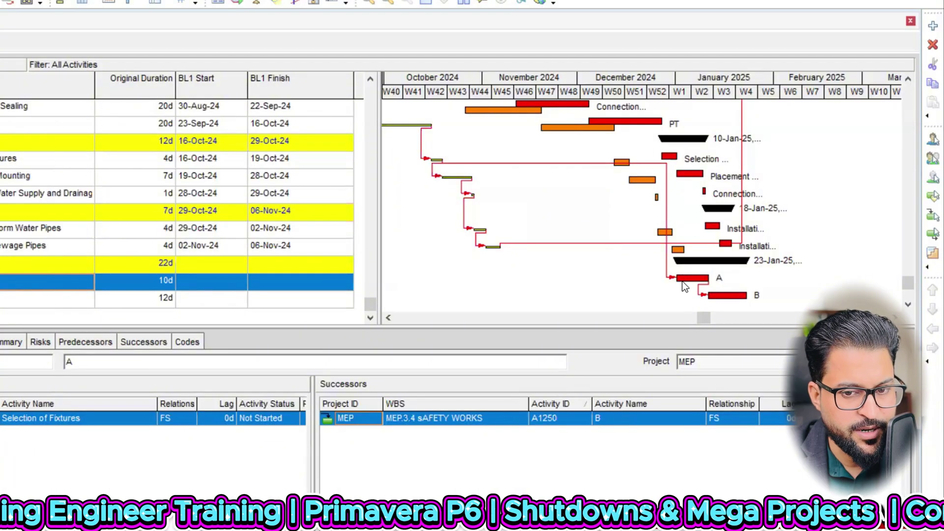
# Step: Enable the Third Baseline bar in the Gantt chart and colour it green
pyautogui.click(559, 226)
pyautogui.rightClick(558, 223)
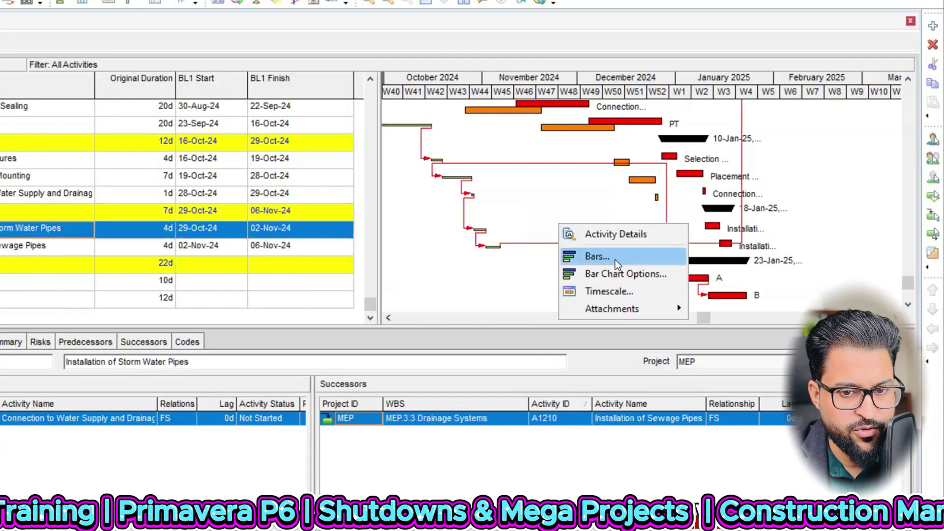
pyautogui.click(615, 258)
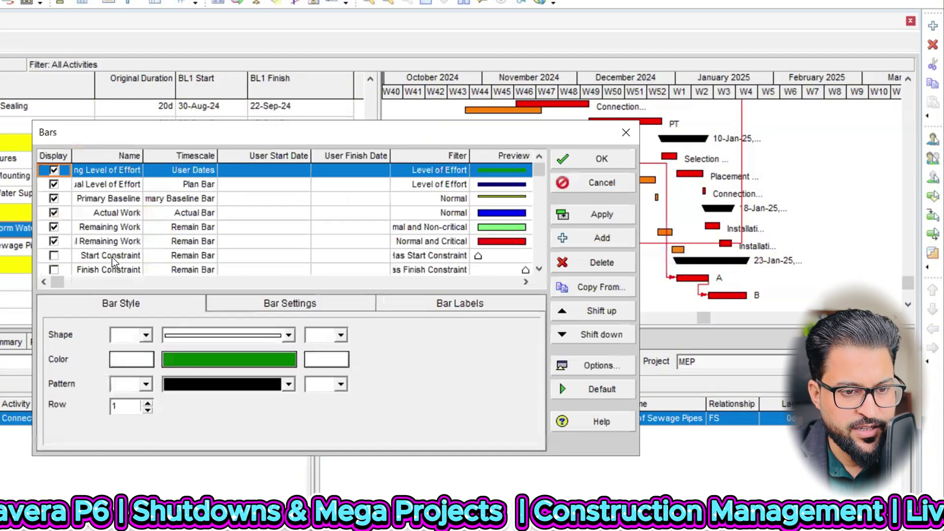
pyautogui.scroll(-5, 113, 262)
pyautogui.click(113, 258)
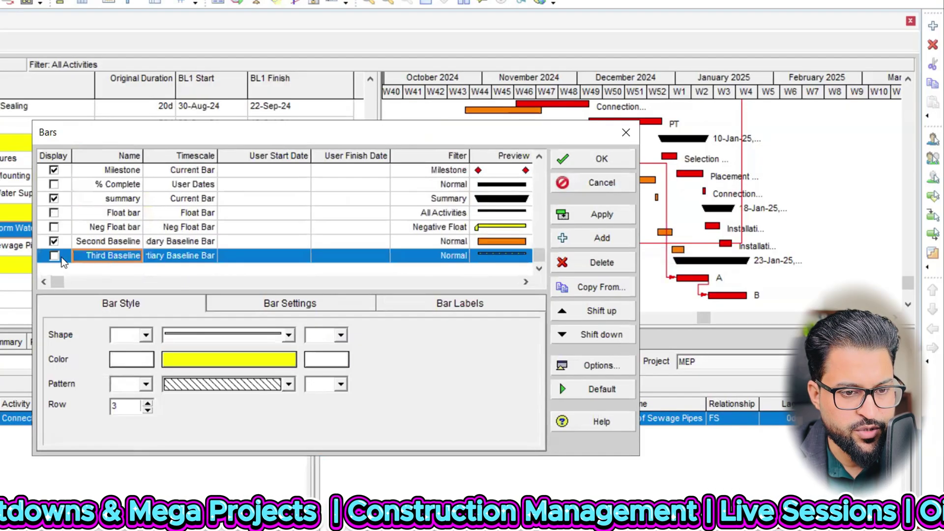
pyautogui.click(56, 260)
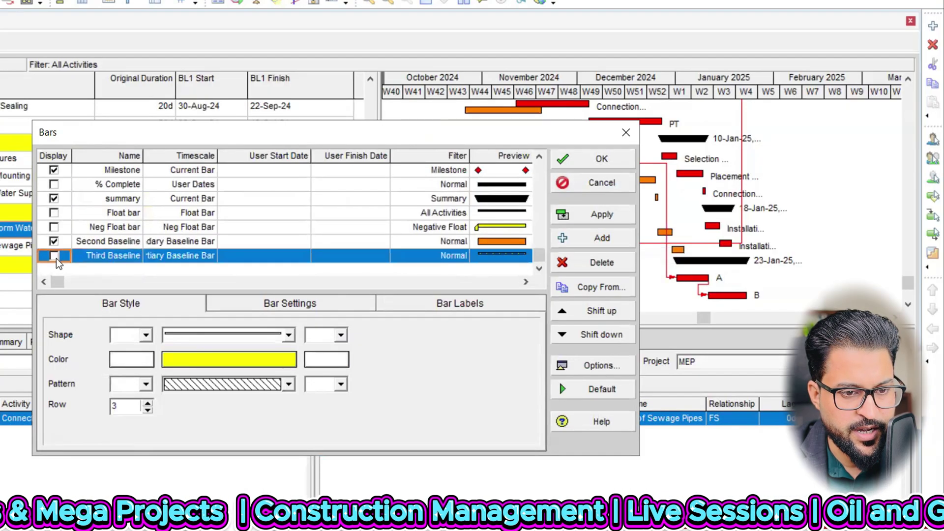
pyautogui.click(254, 363)
pyautogui.click(305, 193)
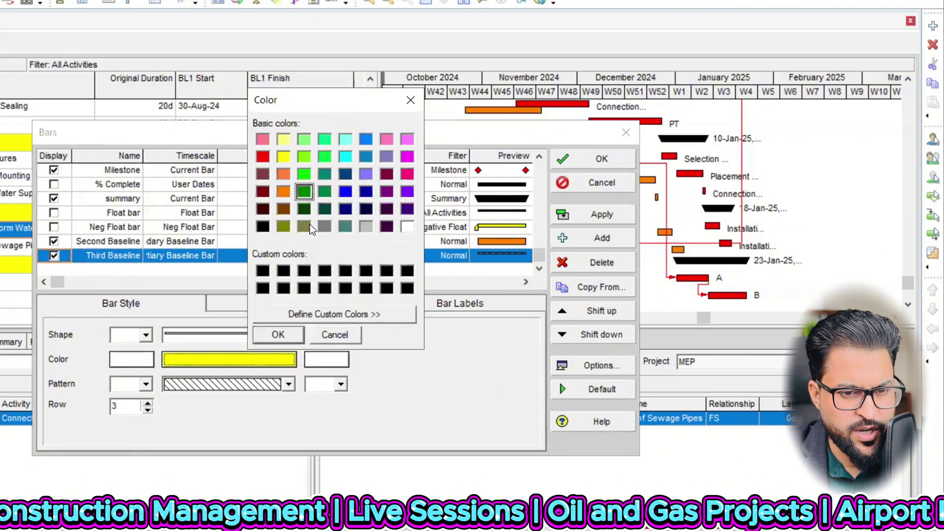
pyautogui.click(278, 336)
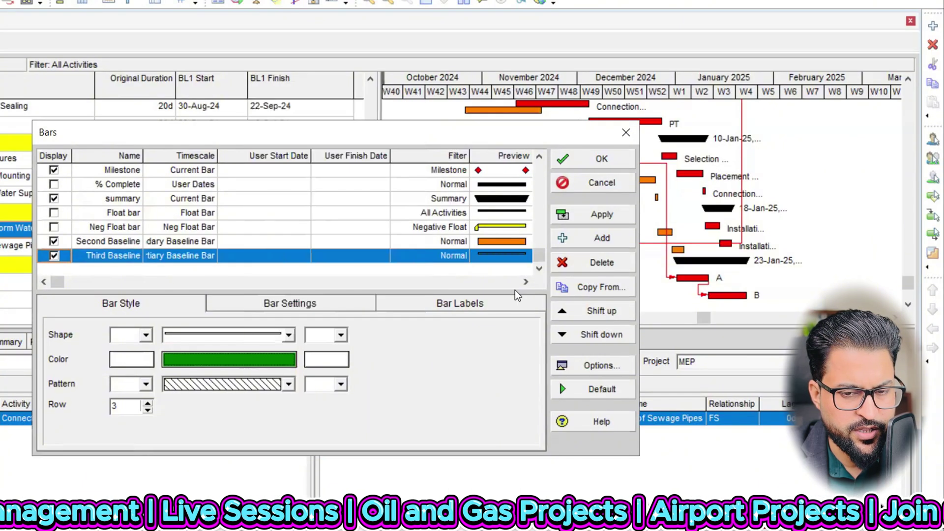
pyautogui.click(612, 217)
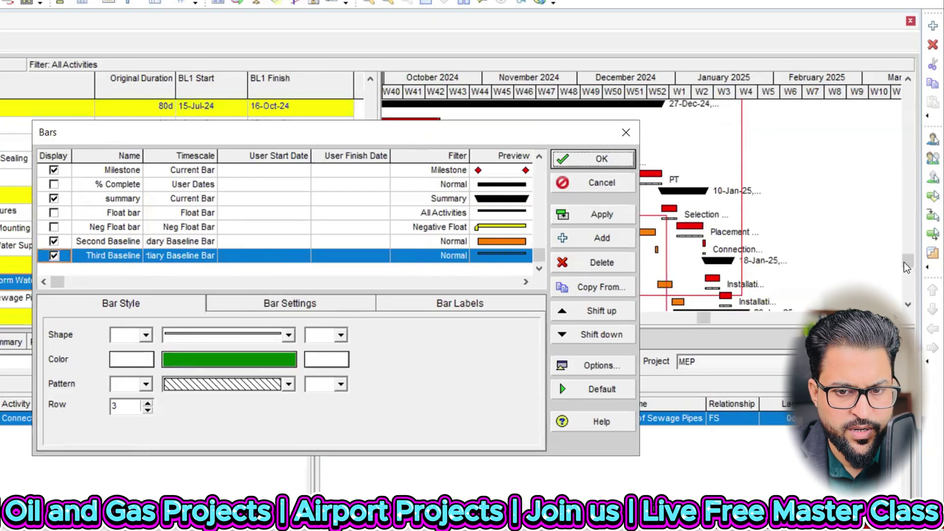
pyautogui.press('Return')
pyautogui.scroll(-4, 907, 269)
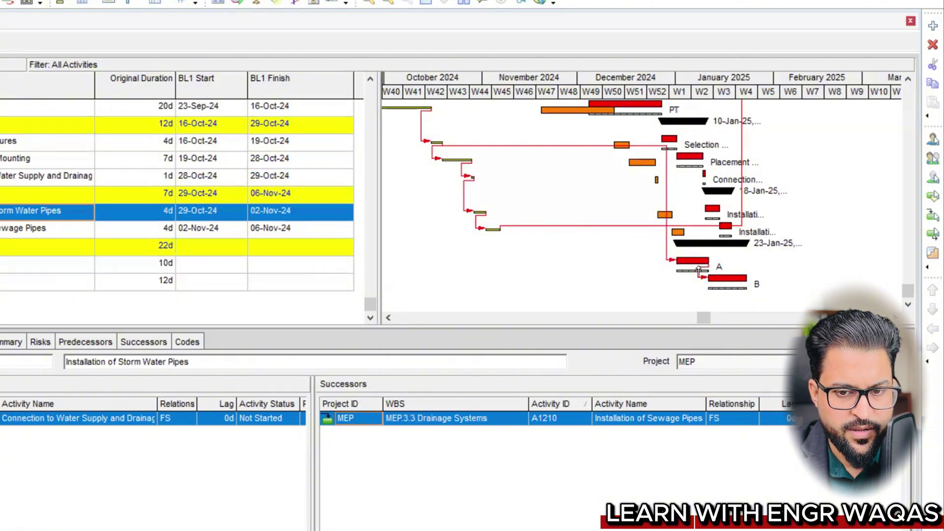
# Step: Give the green baseline bar style a different shape in the Bars settings
pyautogui.rightClick(562, 270)
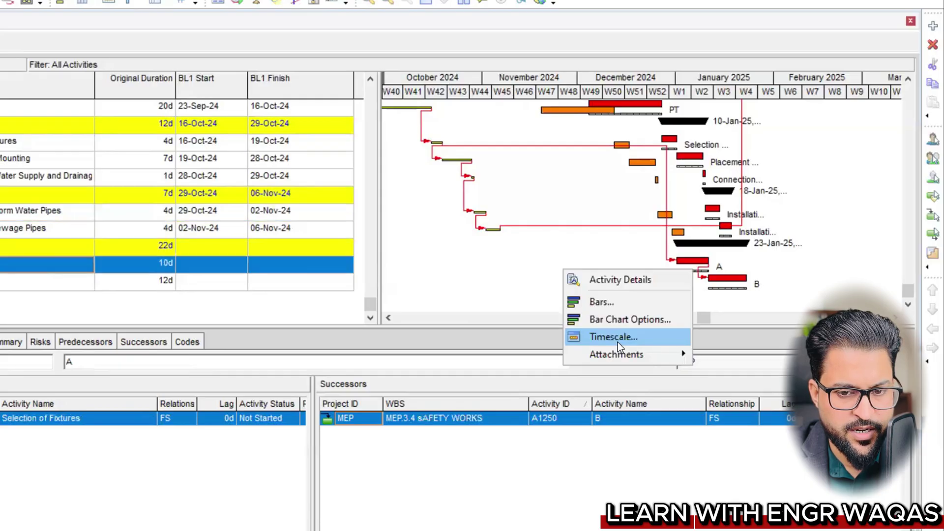
pyautogui.click(616, 305)
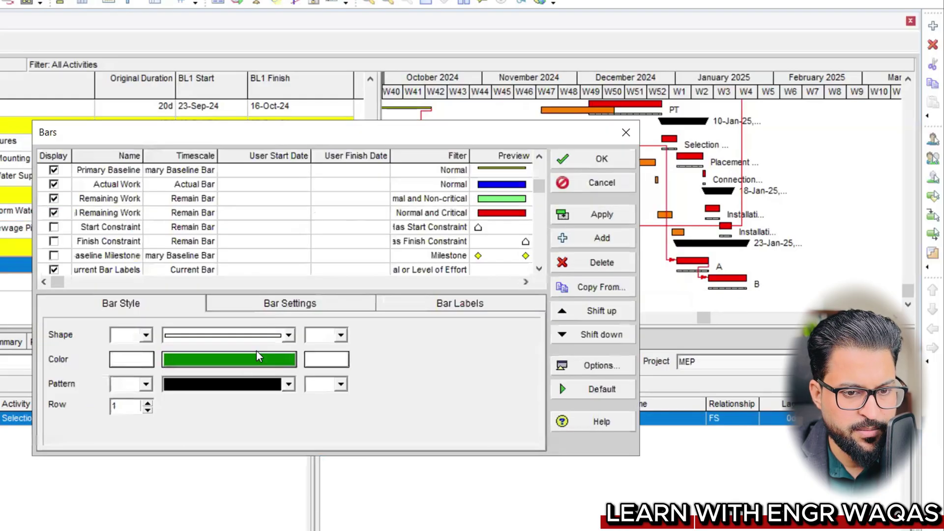
pyautogui.click(288, 335)
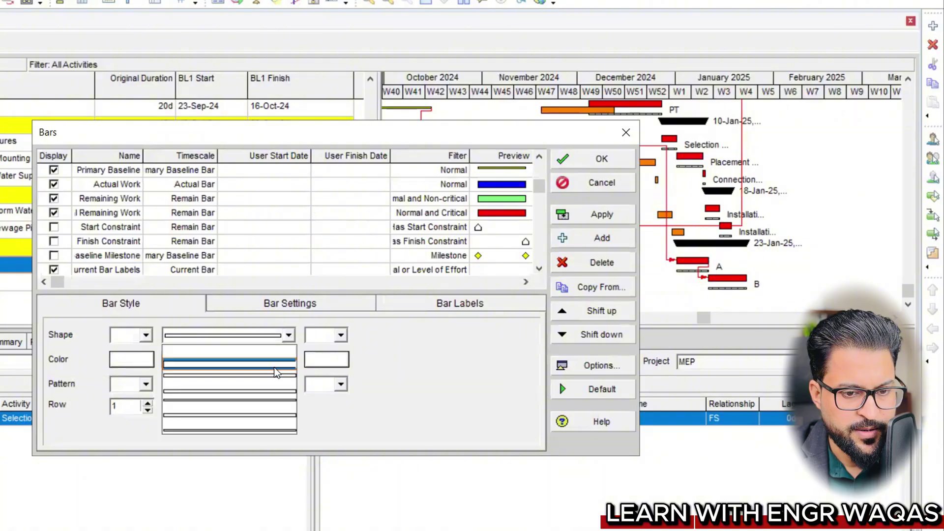
pyautogui.click(276, 373)
pyautogui.click(600, 215)
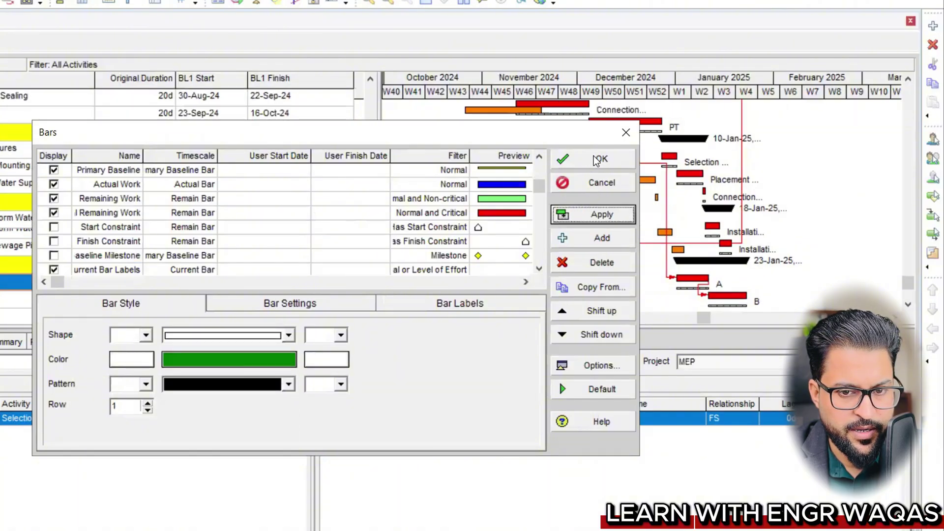
pyautogui.click(596, 161)
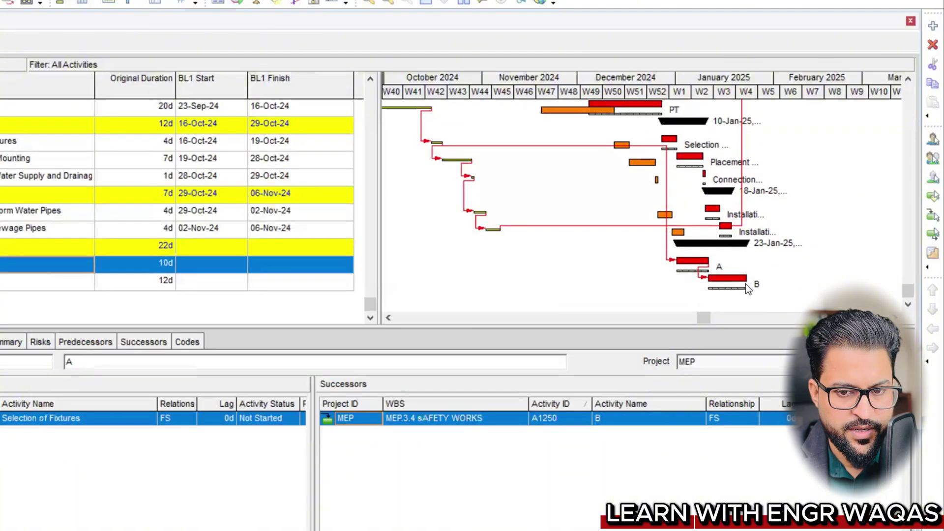